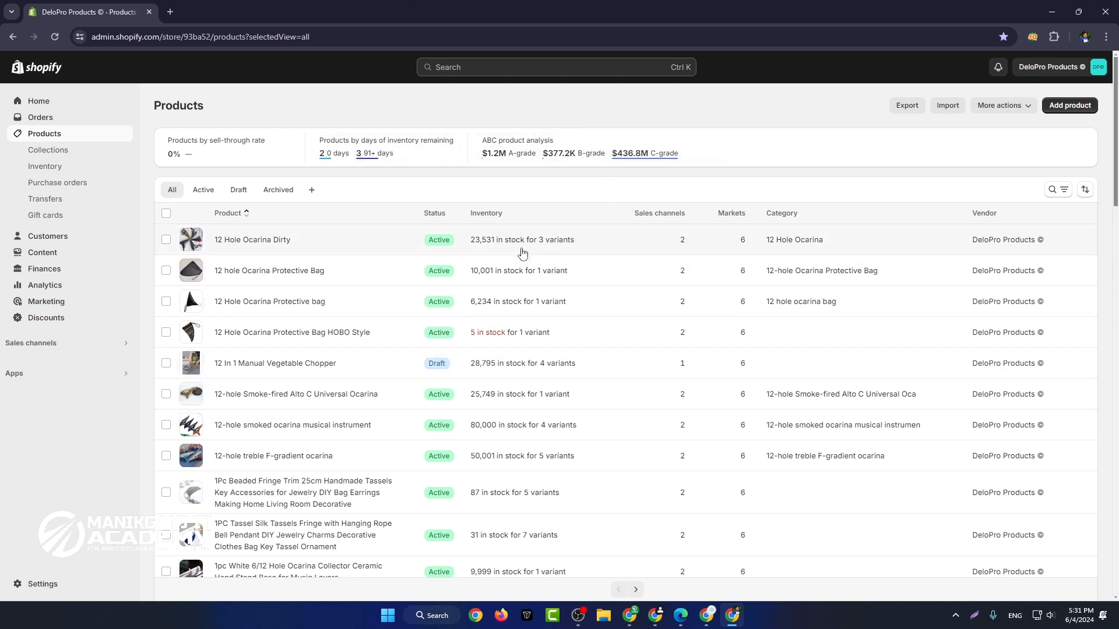
# - Open the product "7 Inch Hand Forged Stainless Steel Kitchen Knife" from the product list
pyautogui.scroll(-15, 522, 252)
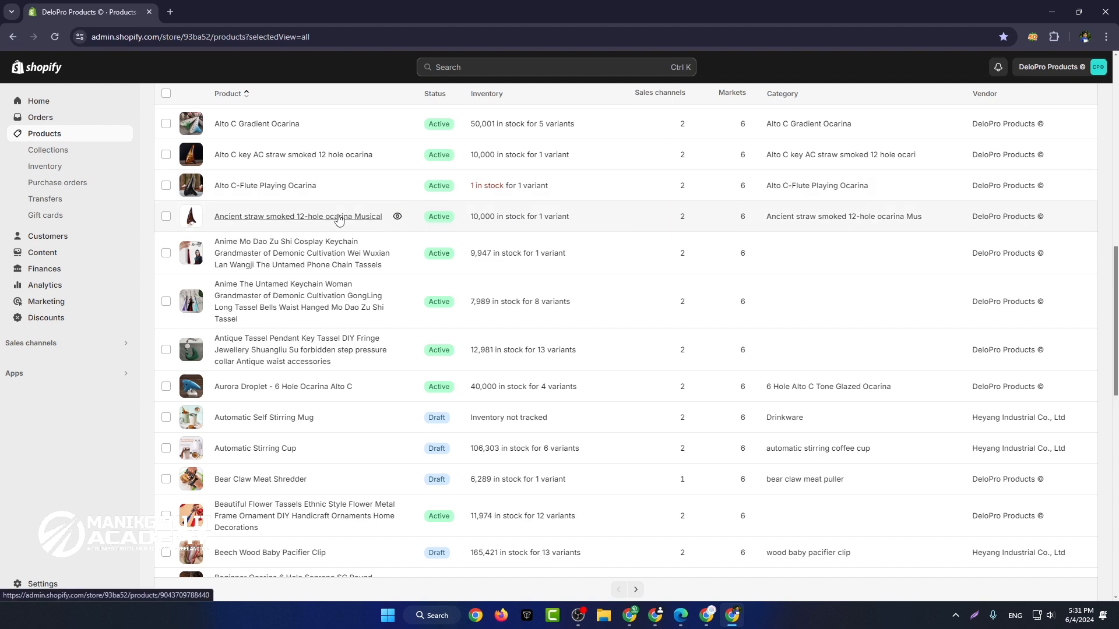
pyautogui.scroll(6, 561, 211)
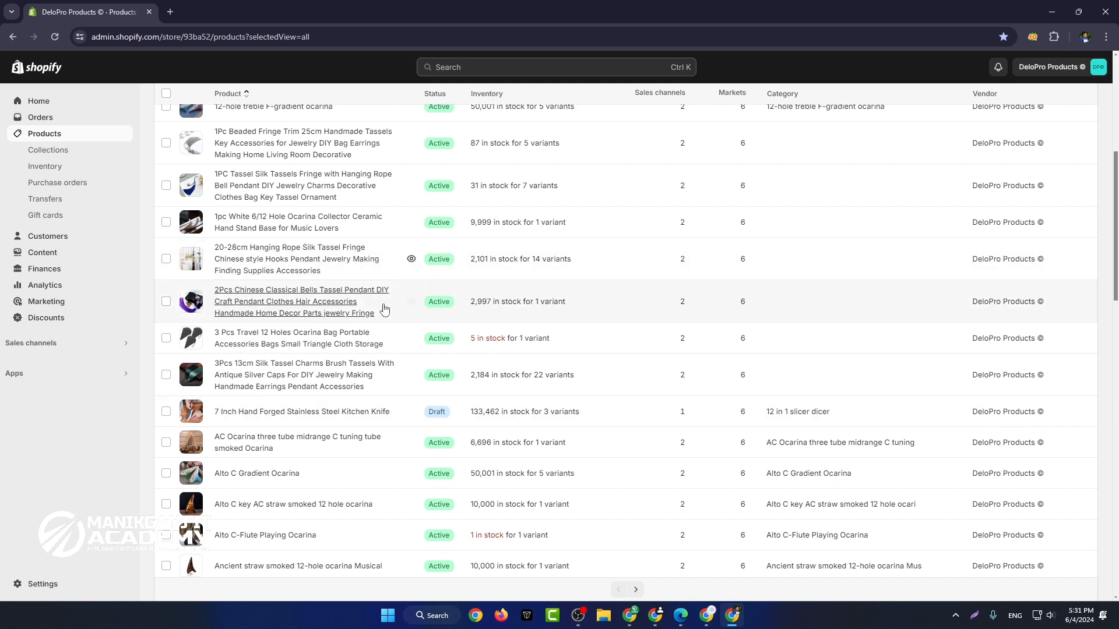
pyautogui.click(350, 406)
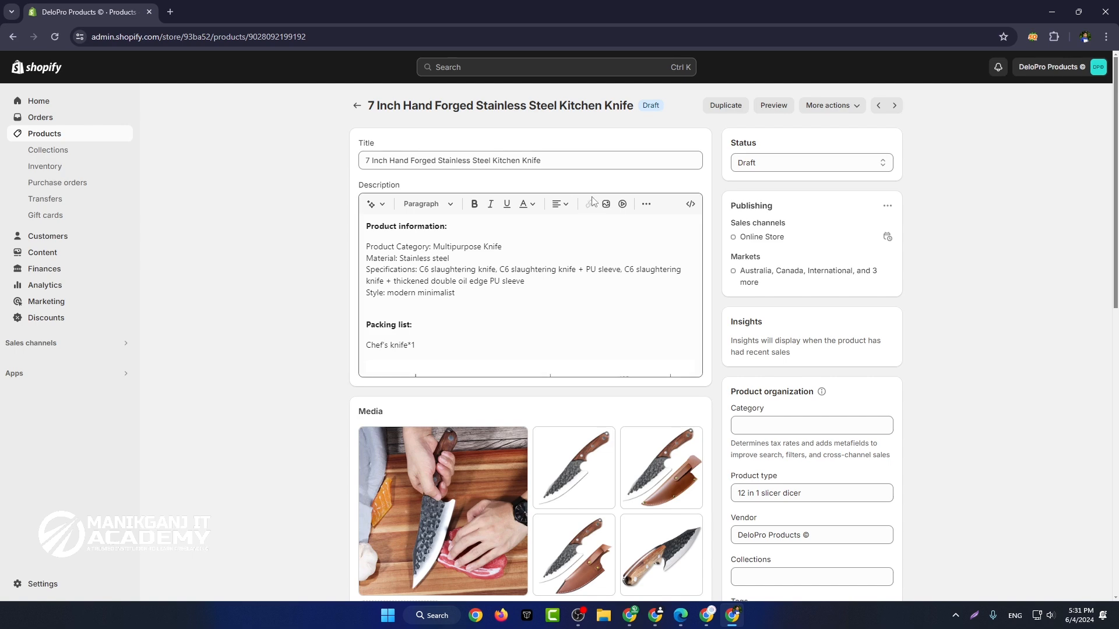
# - Examine the knife's product description, including its specifications, packing list and embedded images
pyautogui.scroll(-1, 595, 231)
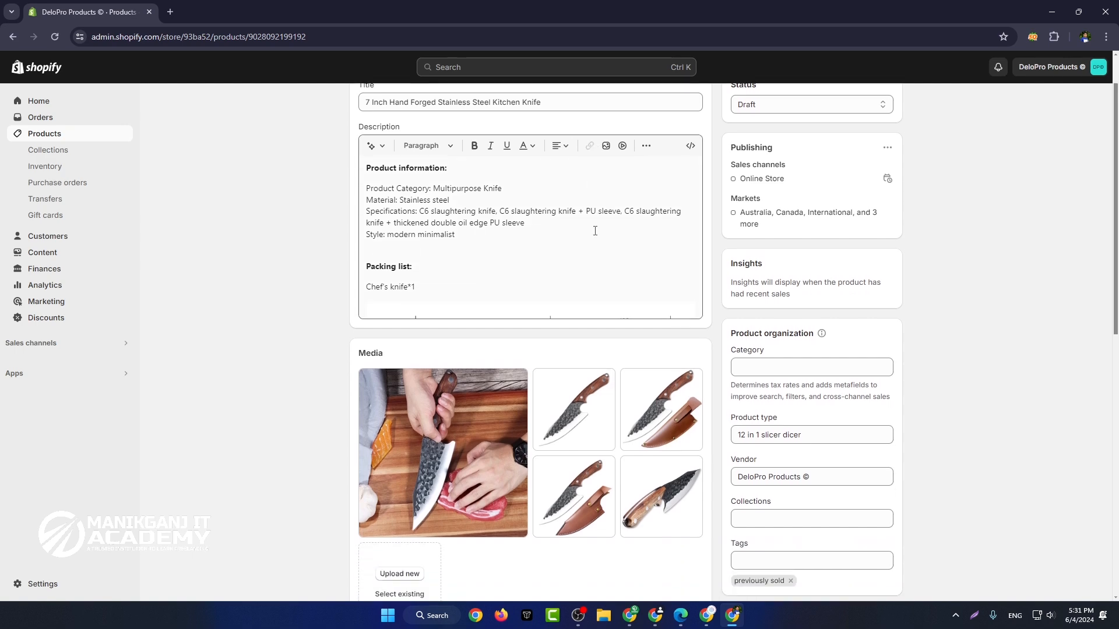
pyautogui.click(522, 210)
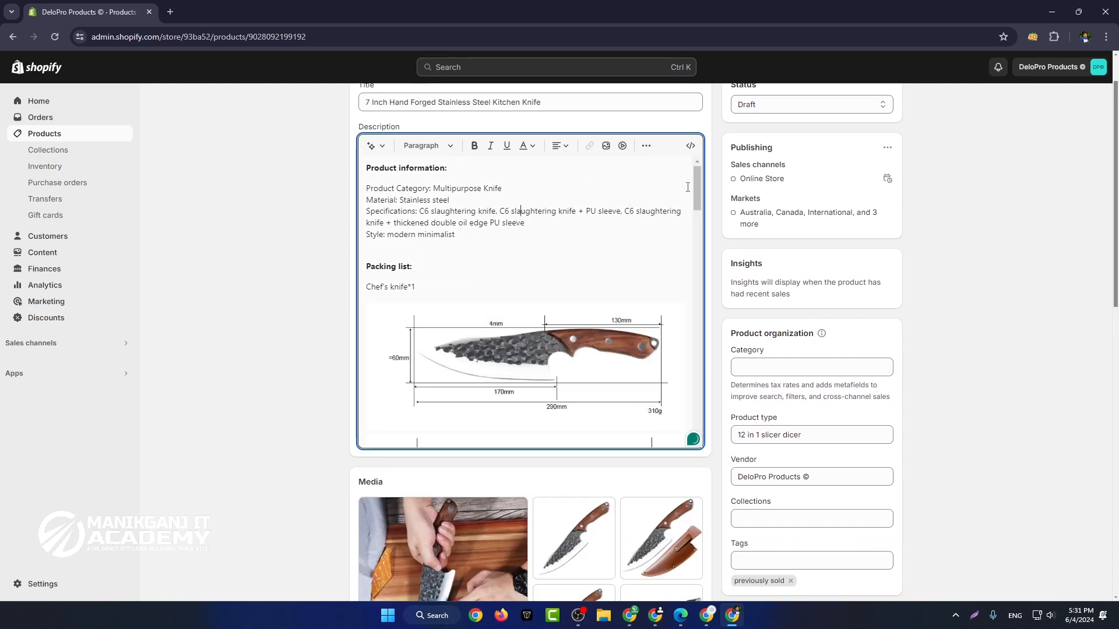
pyautogui.moveTo(696, 184); pyautogui.dragTo(708, 129)
pyautogui.scroll(1, 453, 194)
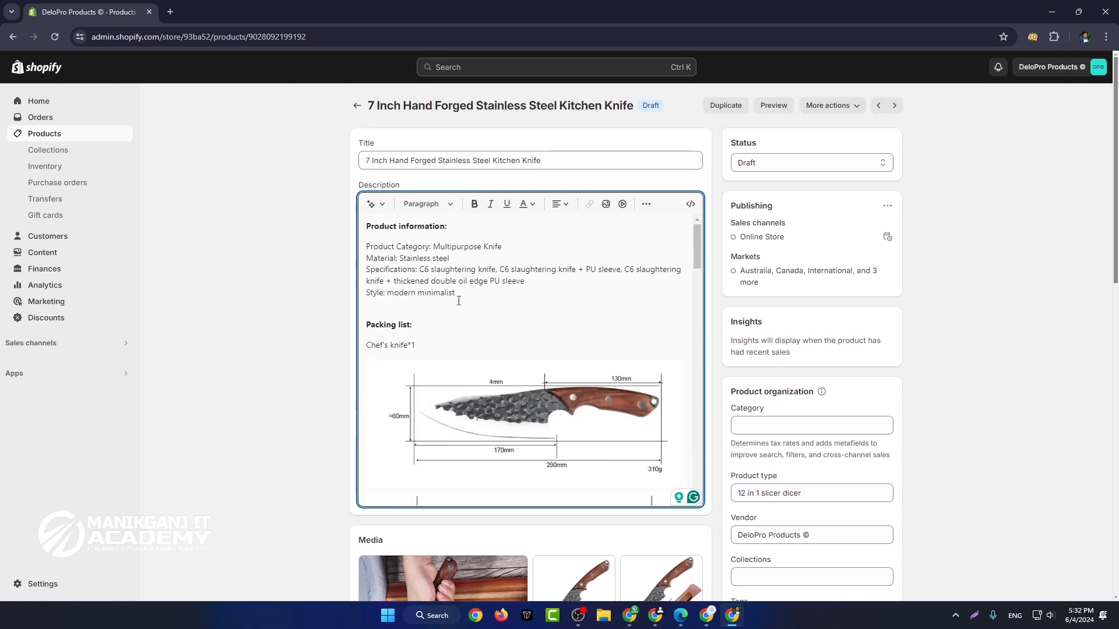
pyautogui.click(493, 386)
pyautogui.scroll(-3, 582, 373)
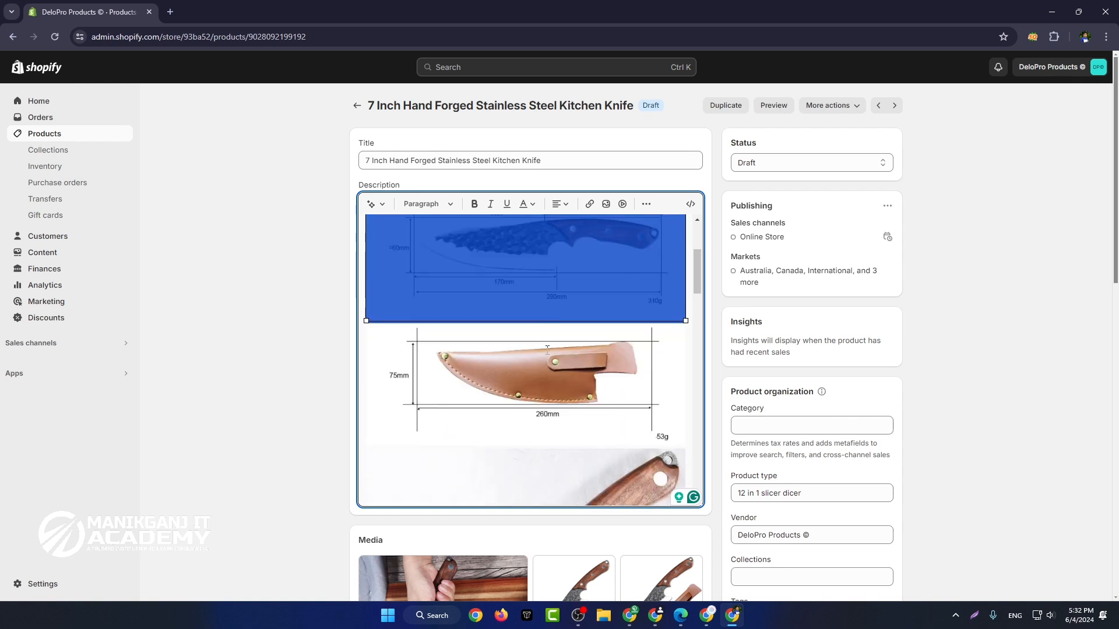
pyautogui.click(592, 358)
pyautogui.scroll(-4, 592, 357)
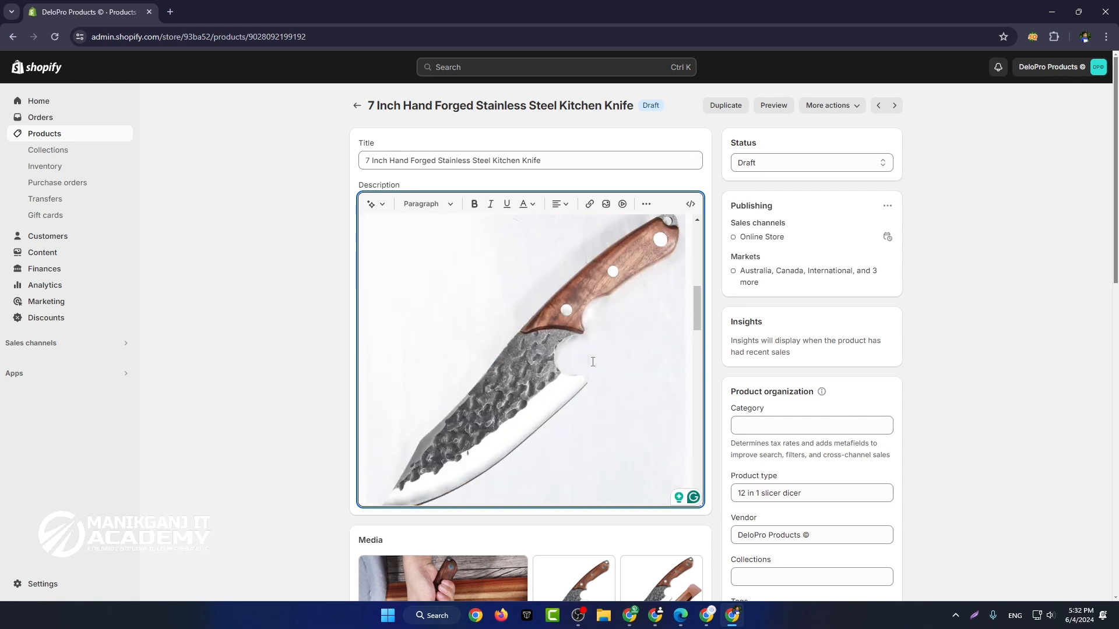
pyautogui.scroll(8, 425, 215)
# - Select the "Product Category: Multipurpose Knife" line in the description and view the available paragraph and heading styles
pyautogui.click(426, 204)
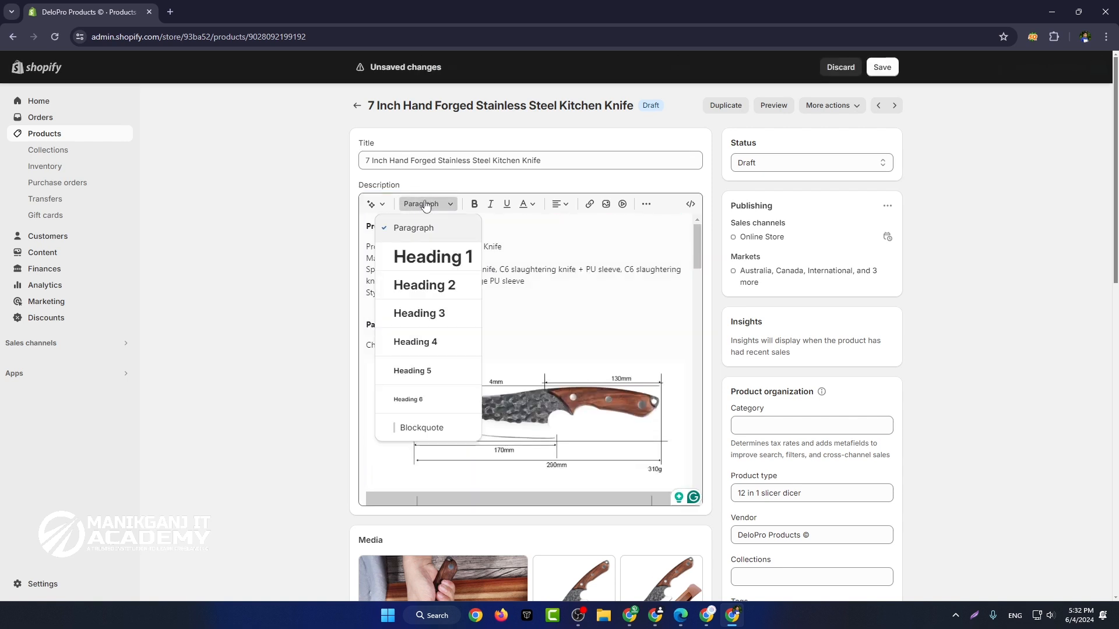
pyautogui.click(310, 289)
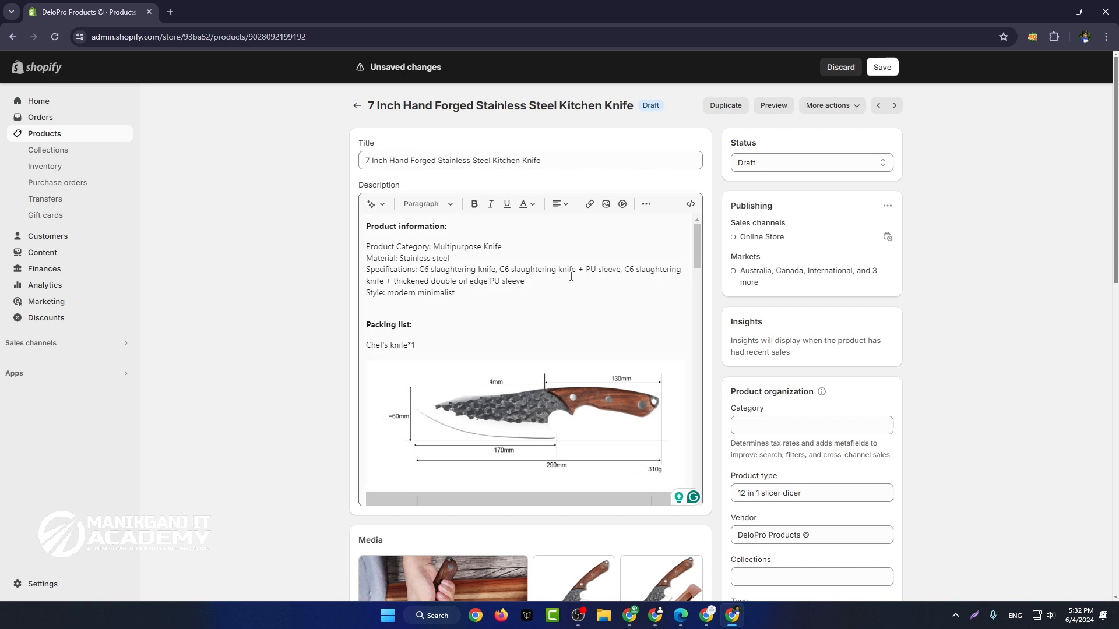
pyautogui.click(511, 243)
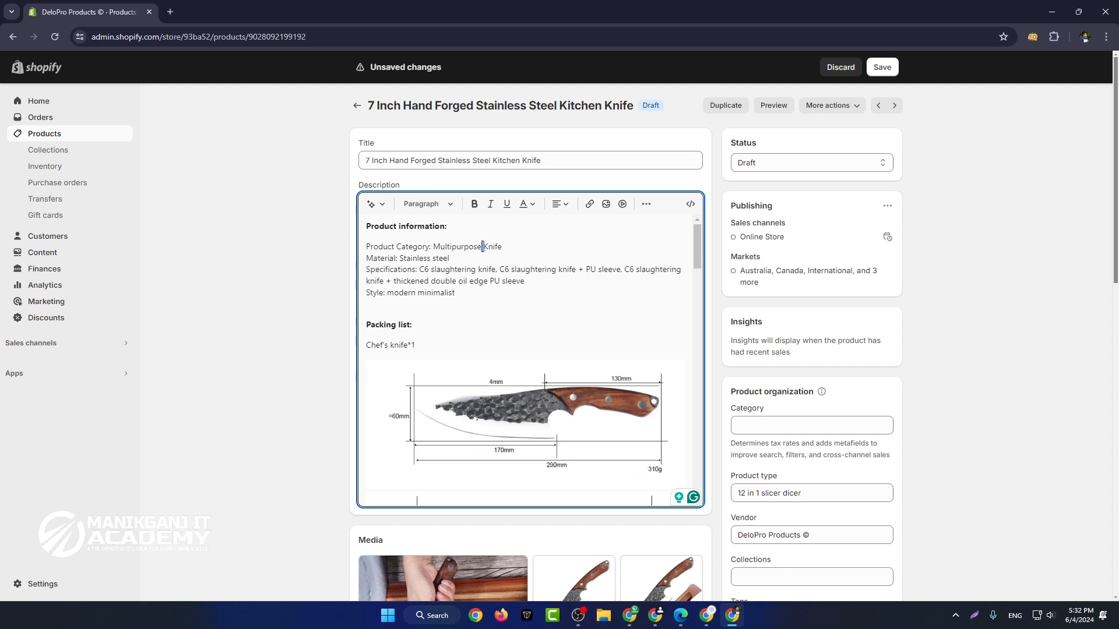
pyautogui.moveTo(503, 248); pyautogui.dragTo(365, 247)
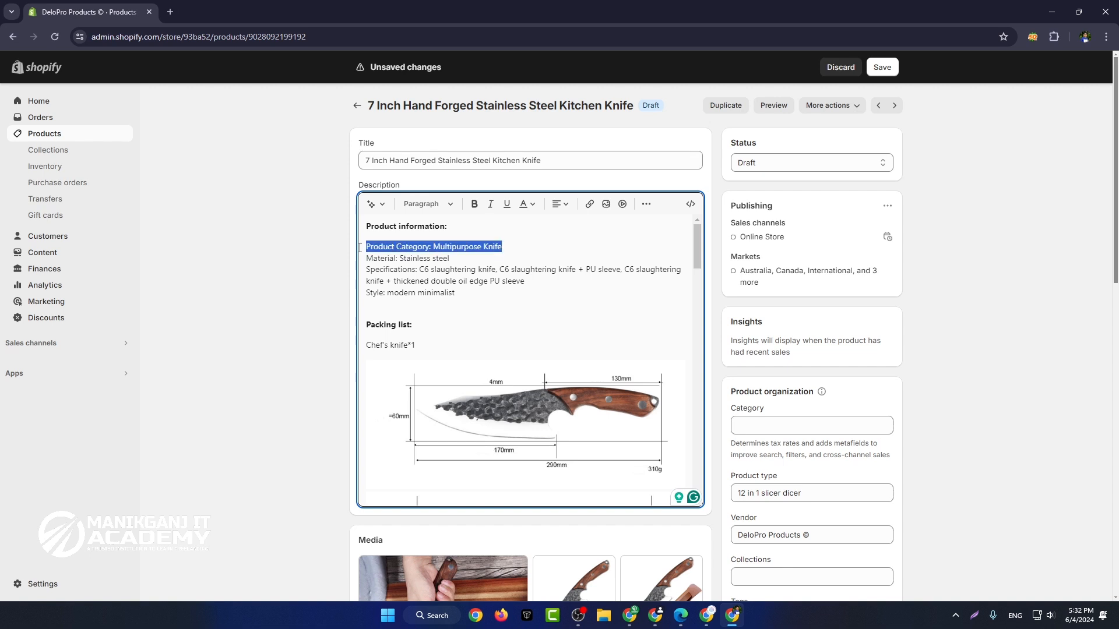
pyautogui.click(446, 204)
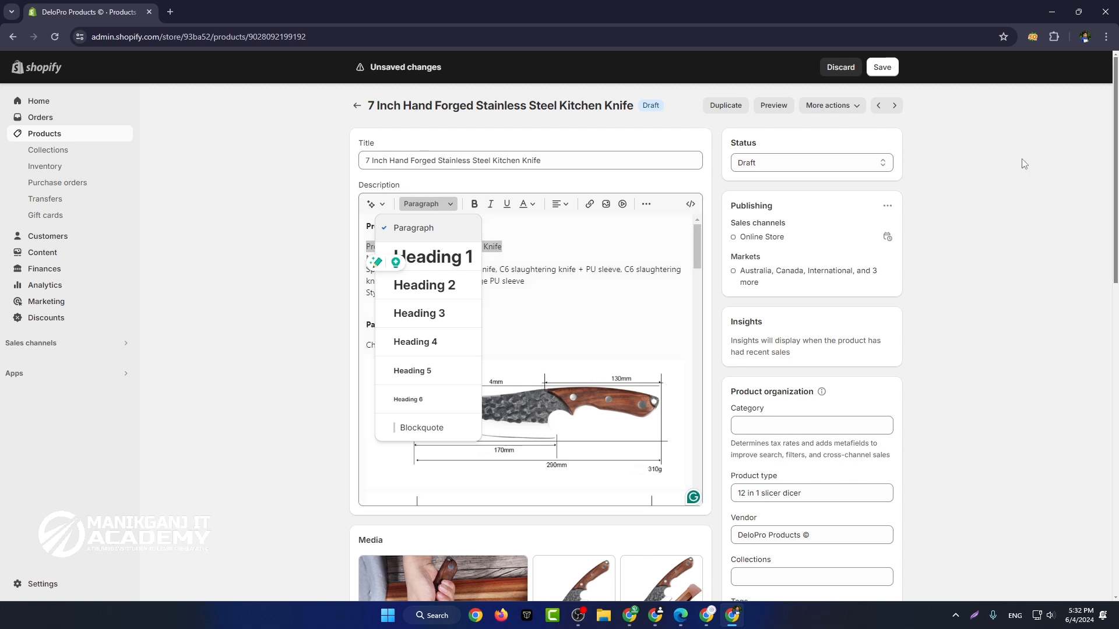
pyautogui.click(988, 160)
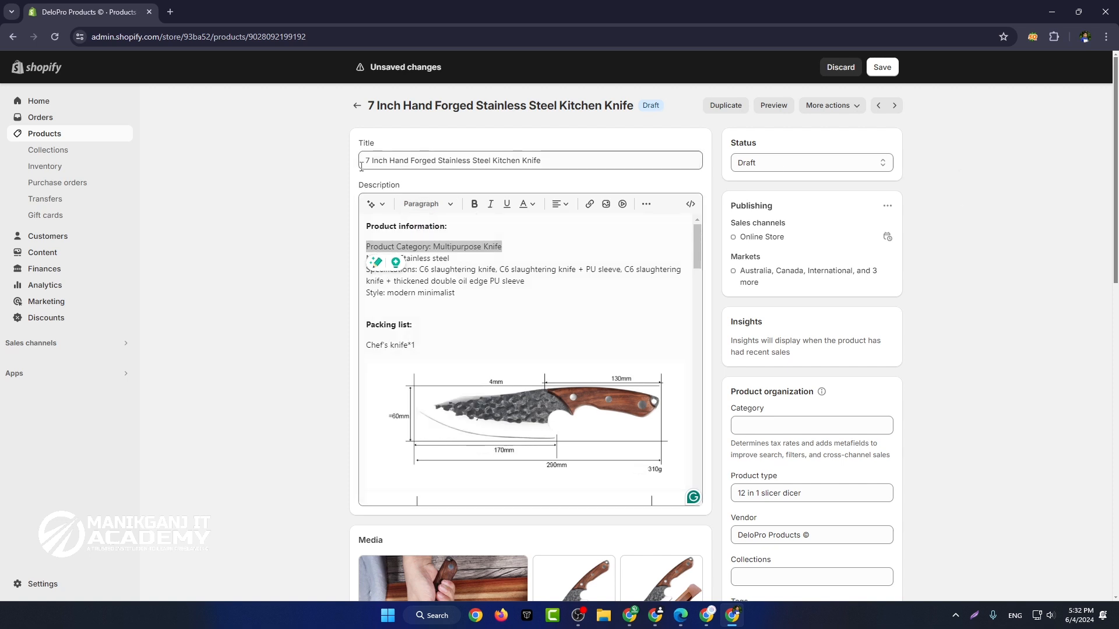
# - Review the knife's product title and look through the available product categories without choosing one
pyautogui.moveTo(361, 166); pyautogui.dragTo(577, 163)
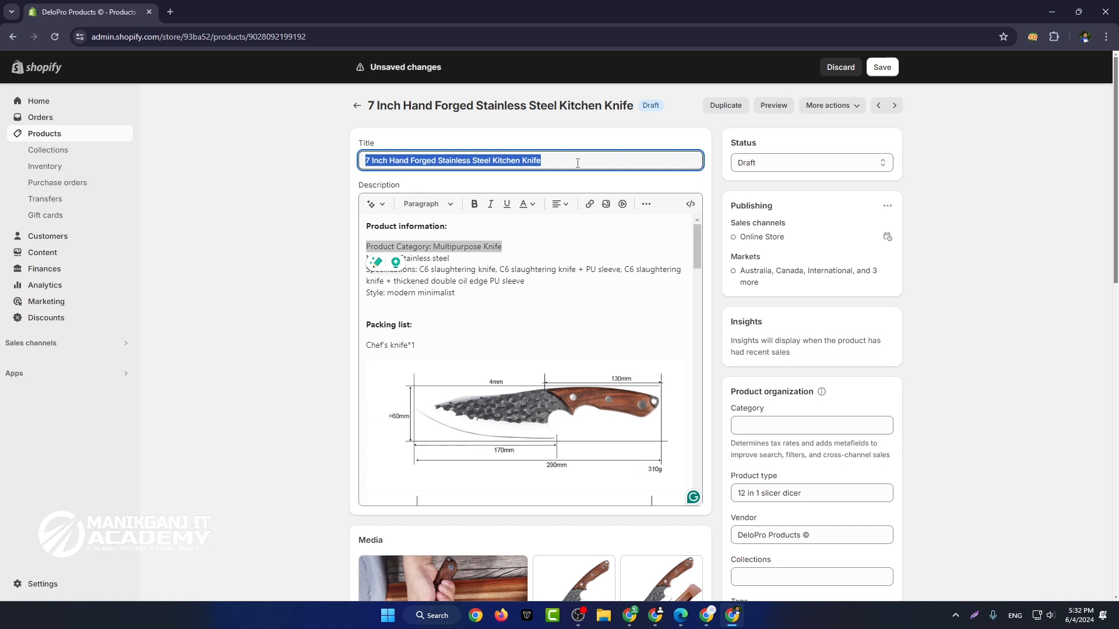
pyautogui.scroll(-6, 524, 326)
pyautogui.scroll(-1, 1089, 307)
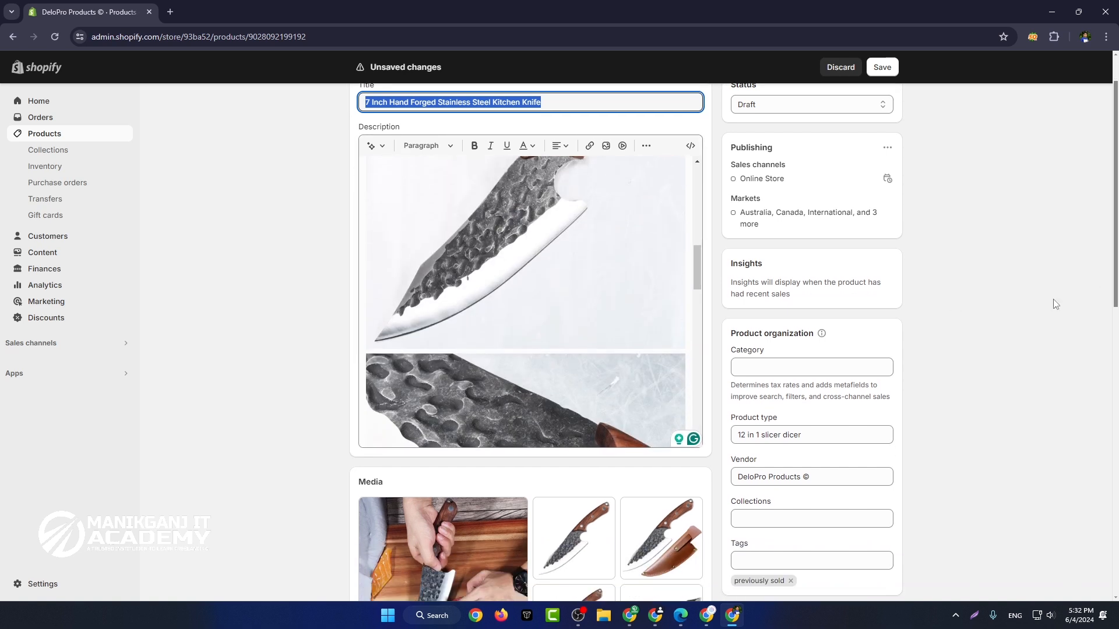
pyautogui.click(839, 368)
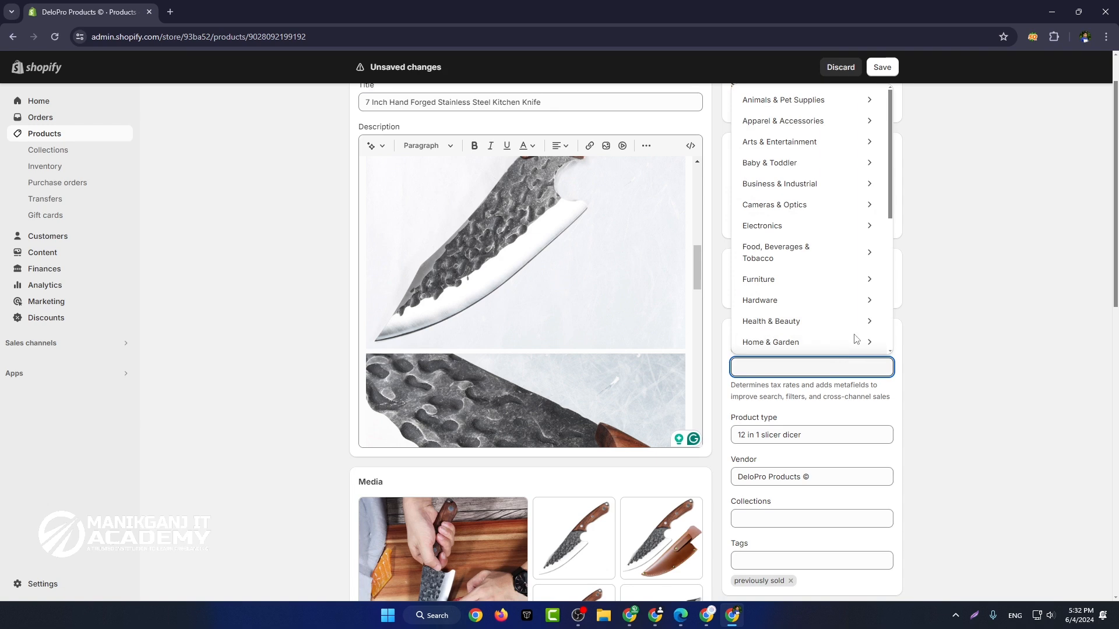
pyautogui.scroll(1, 856, 339)
pyautogui.moveTo(890, 178); pyautogui.dragTo(887, 142)
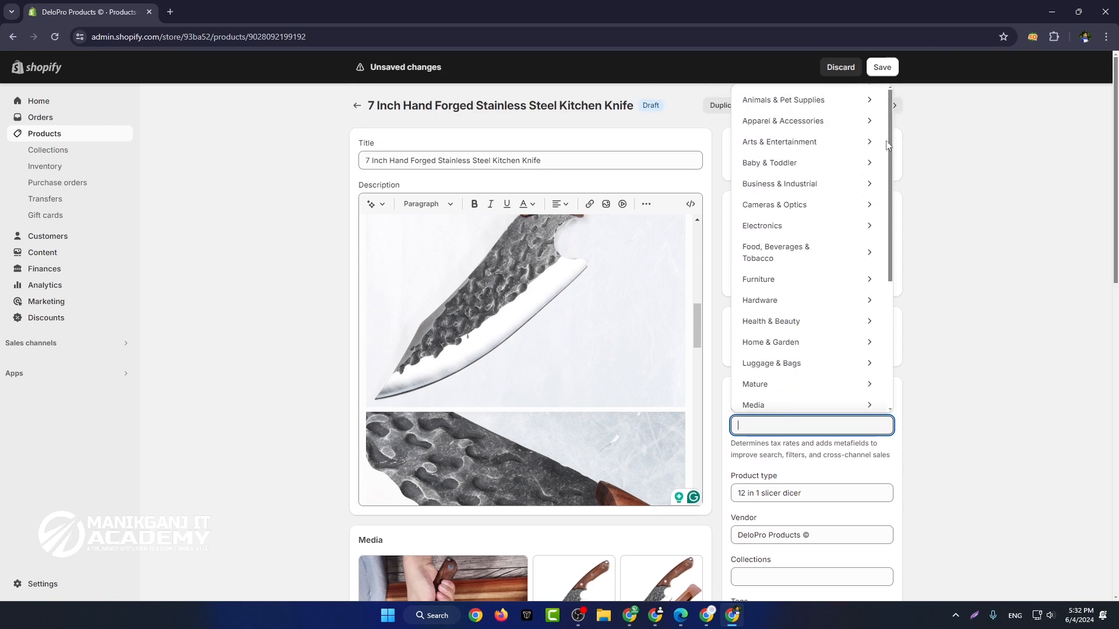
pyautogui.click(965, 185)
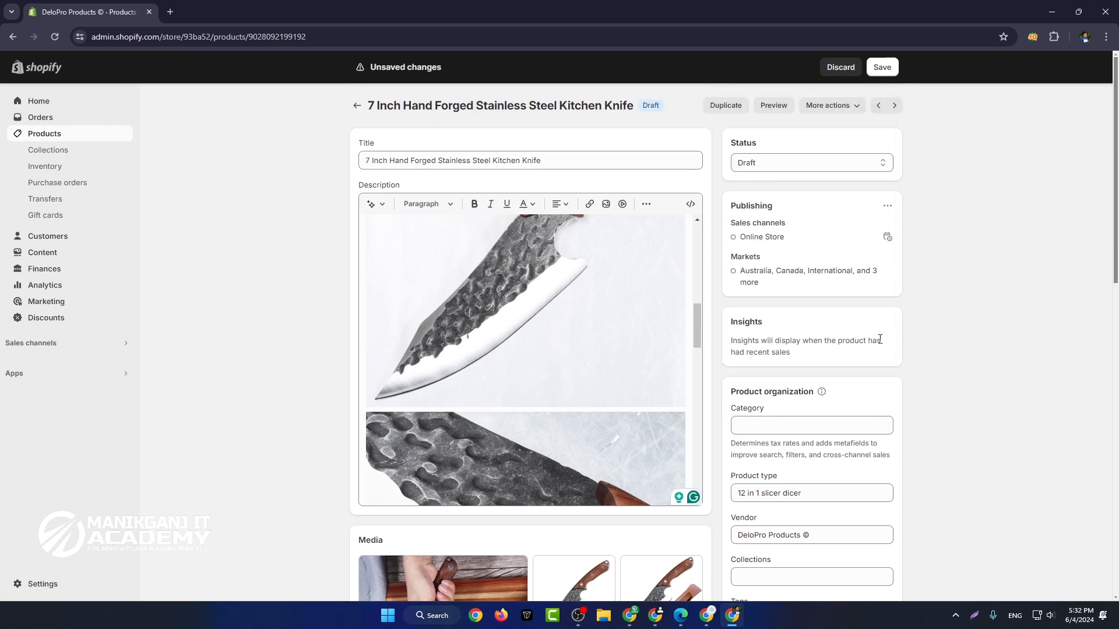
# - Check the product status options without changing them, and look over the variants section
pyautogui.click(804, 165)
pyautogui.click(983, 155)
pyautogui.scroll(-7, 967, 216)
pyautogui.scroll(-4, 812, 338)
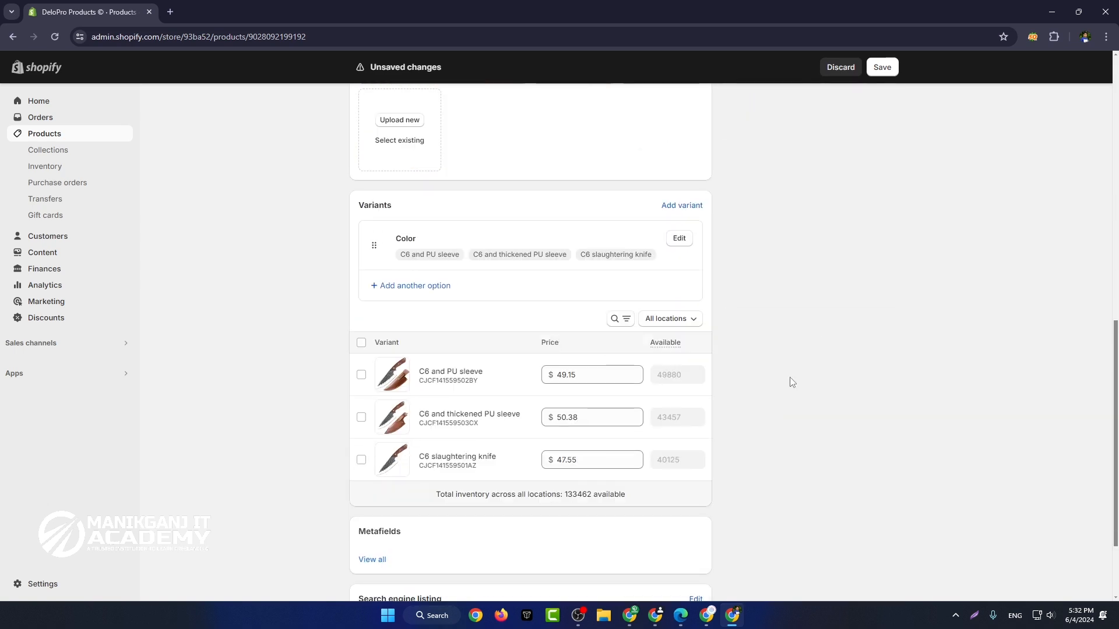
# - View the first media image of the knife and its alt text entry, leaving the alt text empty
pyautogui.scroll(6, 499, 230)
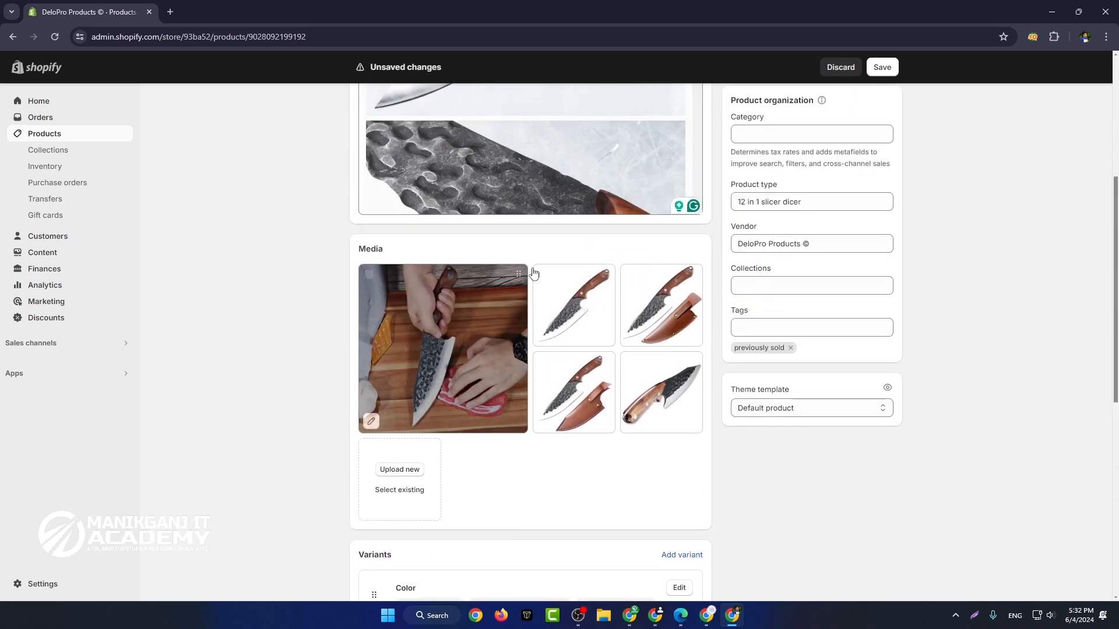
pyautogui.scroll(1, 529, 273)
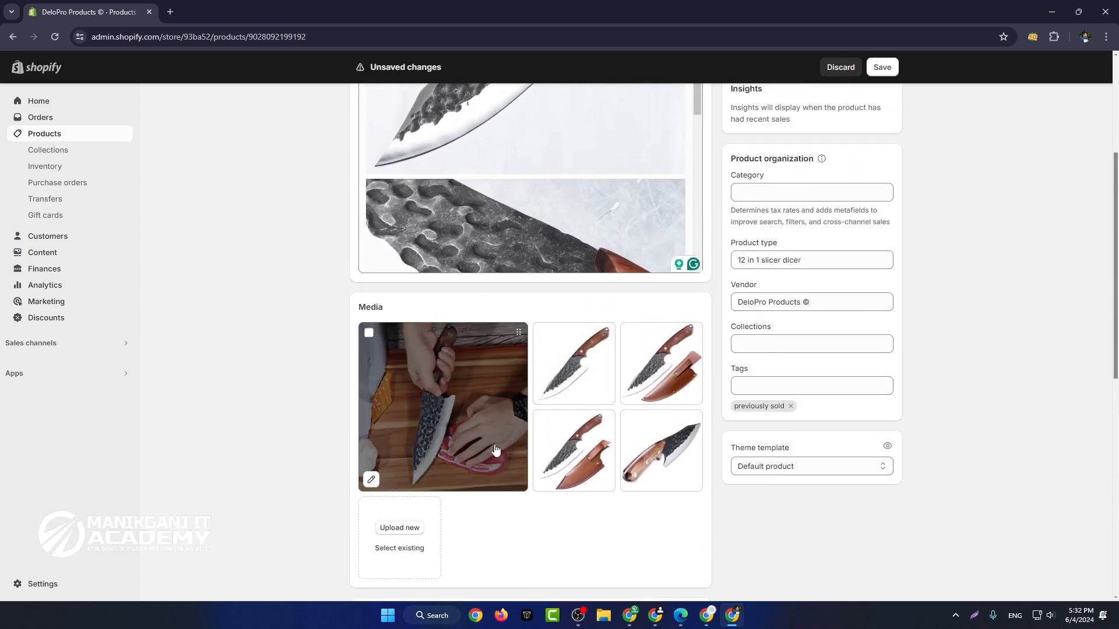
pyautogui.click(500, 409)
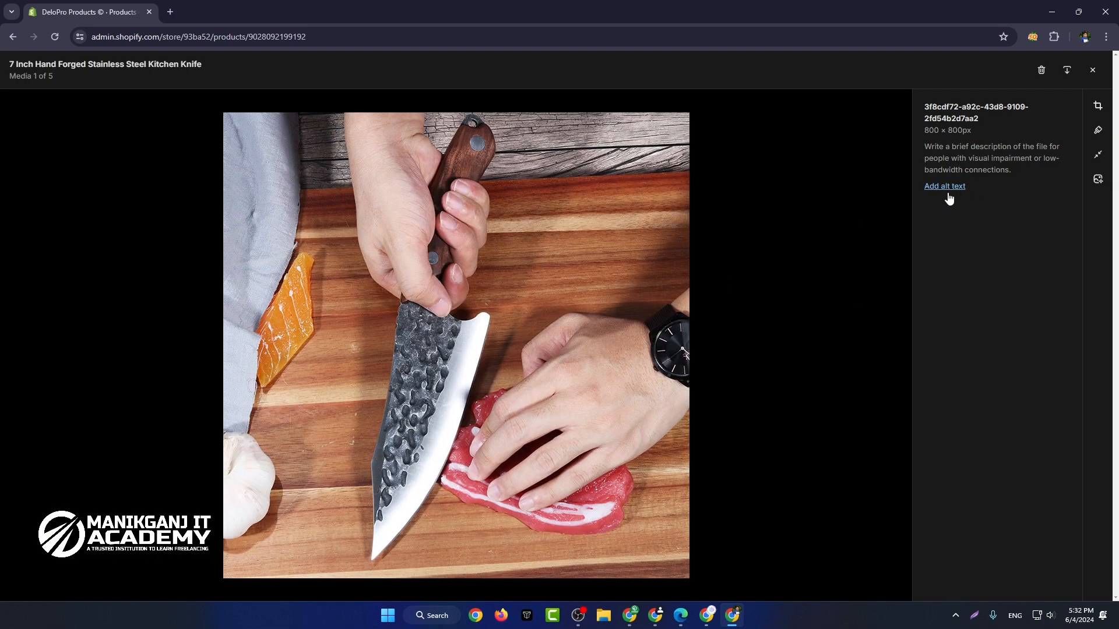
pyautogui.click(945, 186)
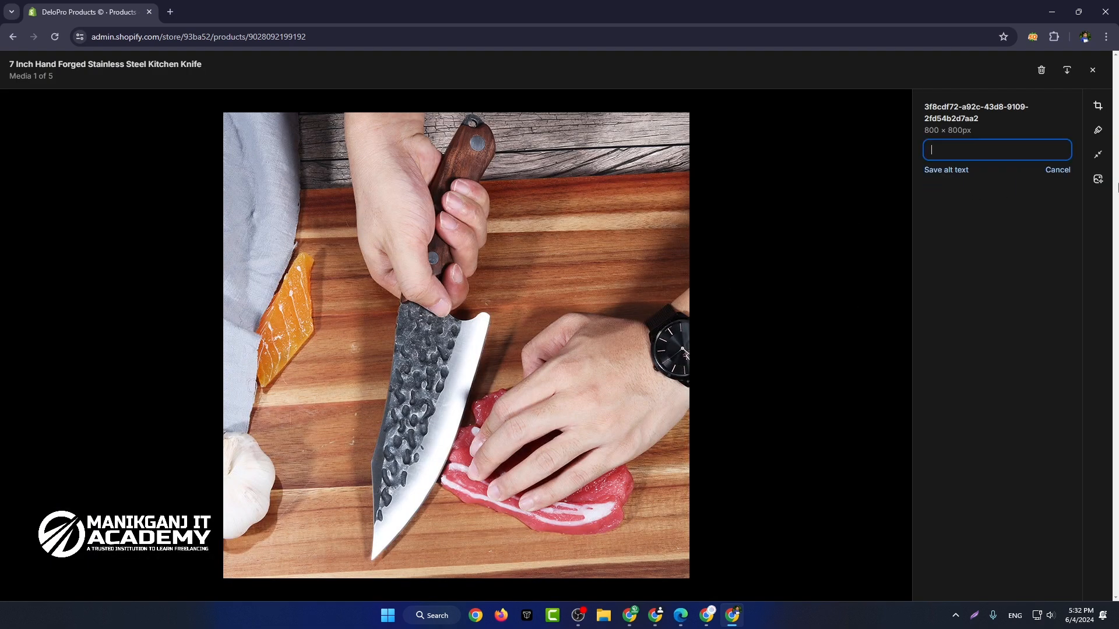
pyautogui.click(1092, 70)
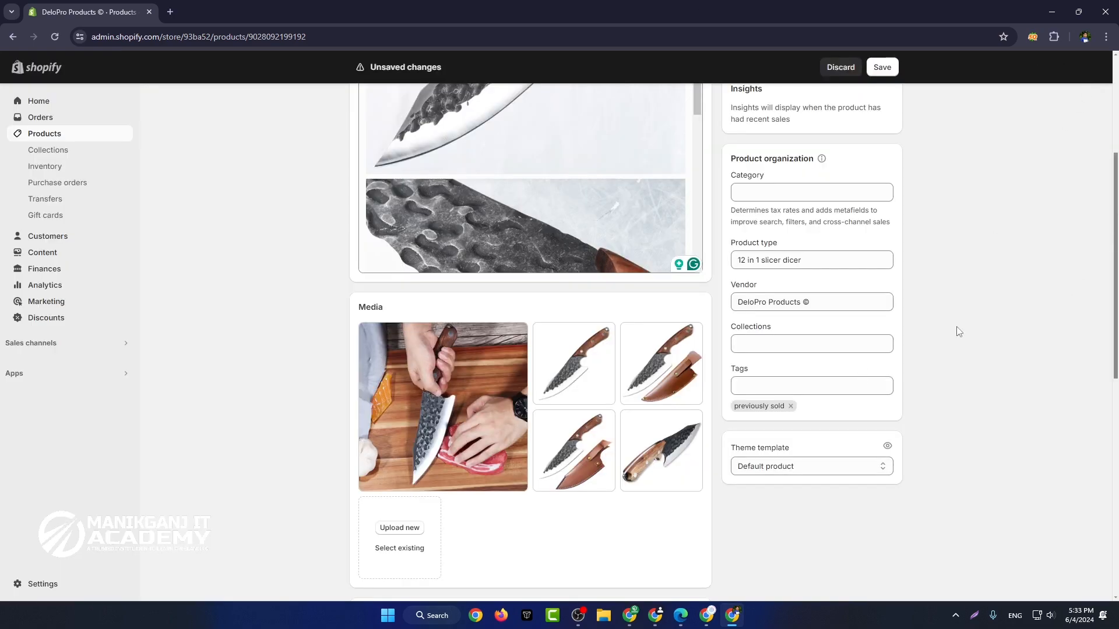
# - Examine the color variants with their prices and the total inventory across all locations
pyautogui.scroll(-5, 789, 499)
pyautogui.scroll(-4, 898, 386)
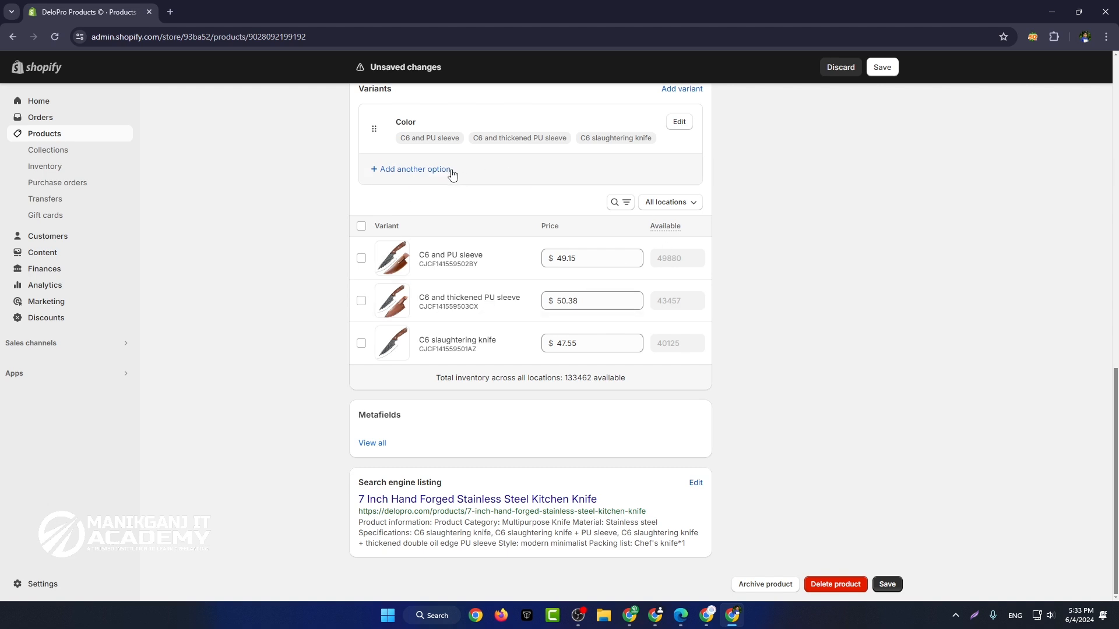
pyautogui.moveTo(516, 378); pyautogui.dragTo(770, 429)
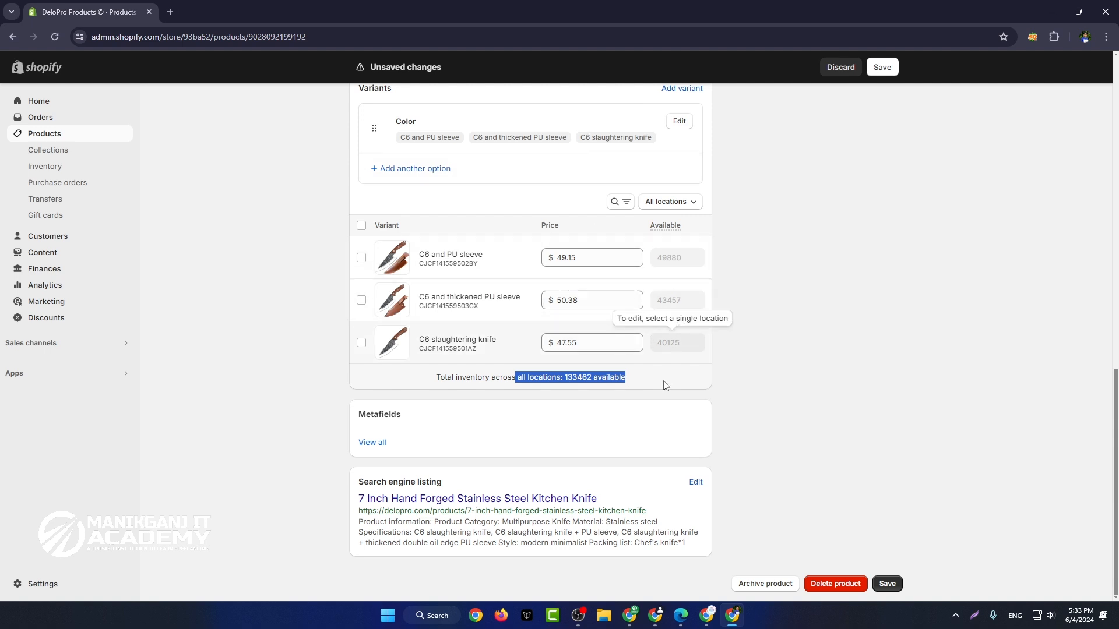
# - Open the search engine listing for editing and review its page title
pyautogui.tripleClick(390, 484)
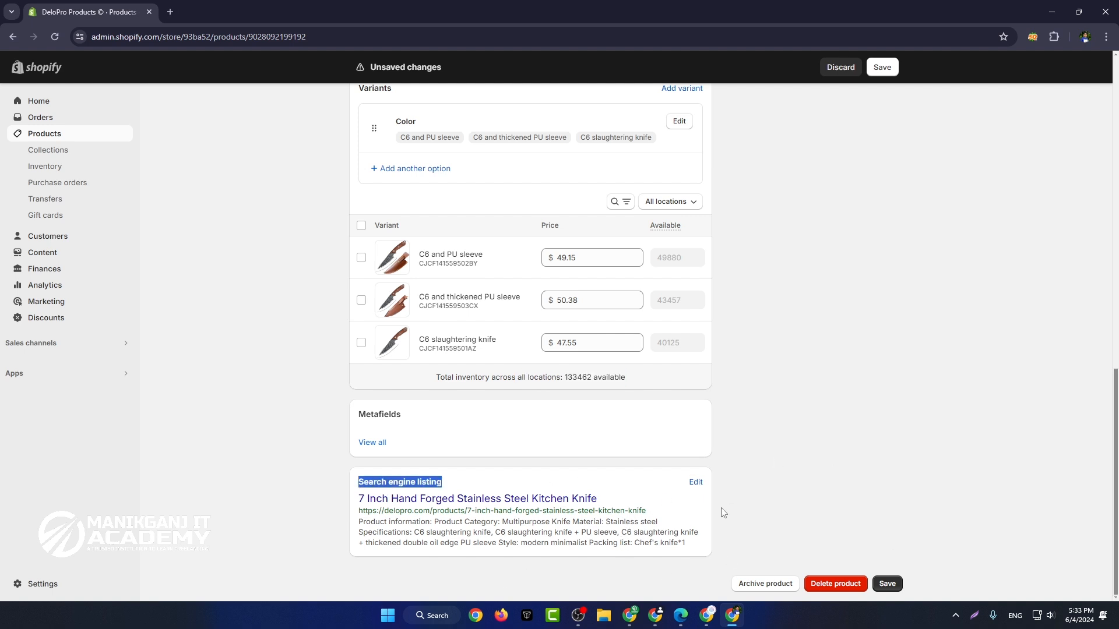
pyautogui.click(696, 482)
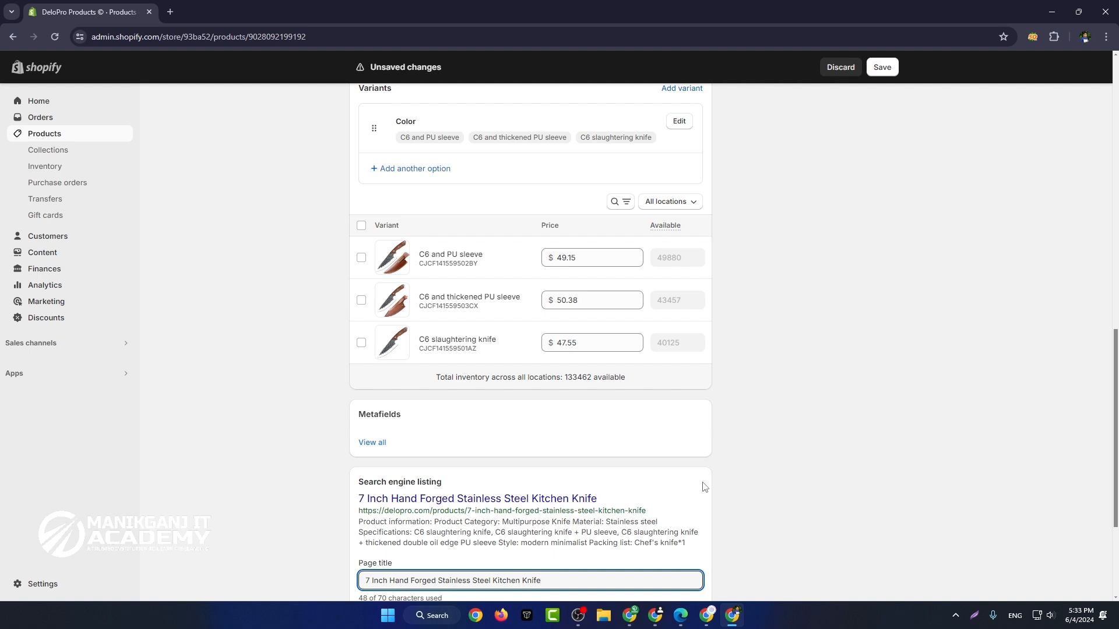
pyautogui.scroll(-2, 670, 571)
pyautogui.moveTo(541, 464); pyautogui.dragTo(320, 460)
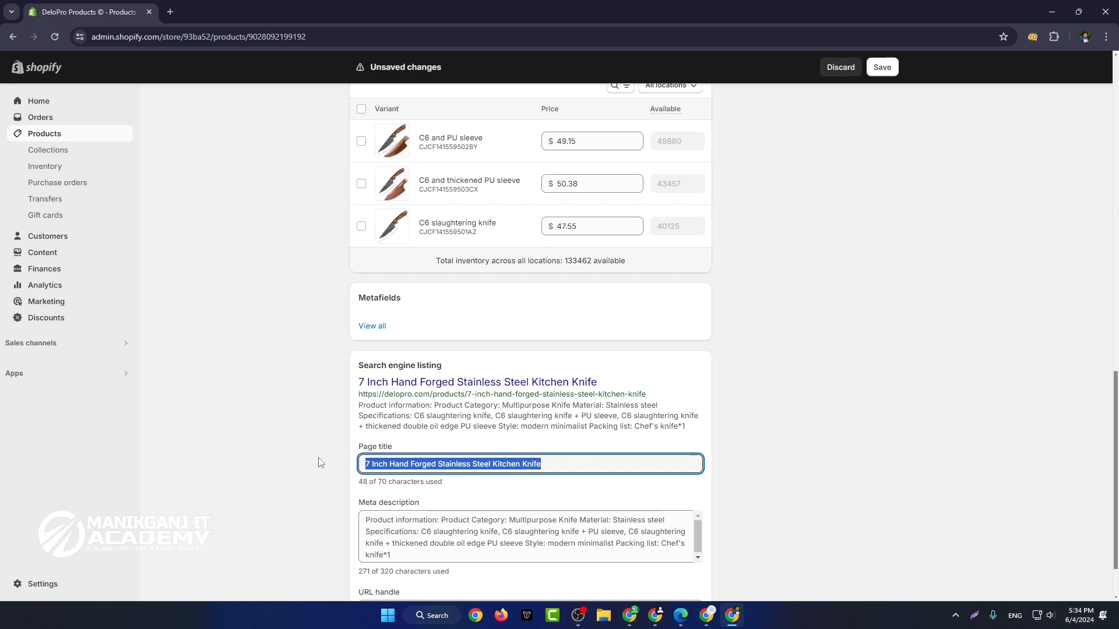
pyautogui.scroll(-1, 466, 443)
# - Review the meta description text in the search engine listing, leaving it as it is
pyautogui.click(513, 469)
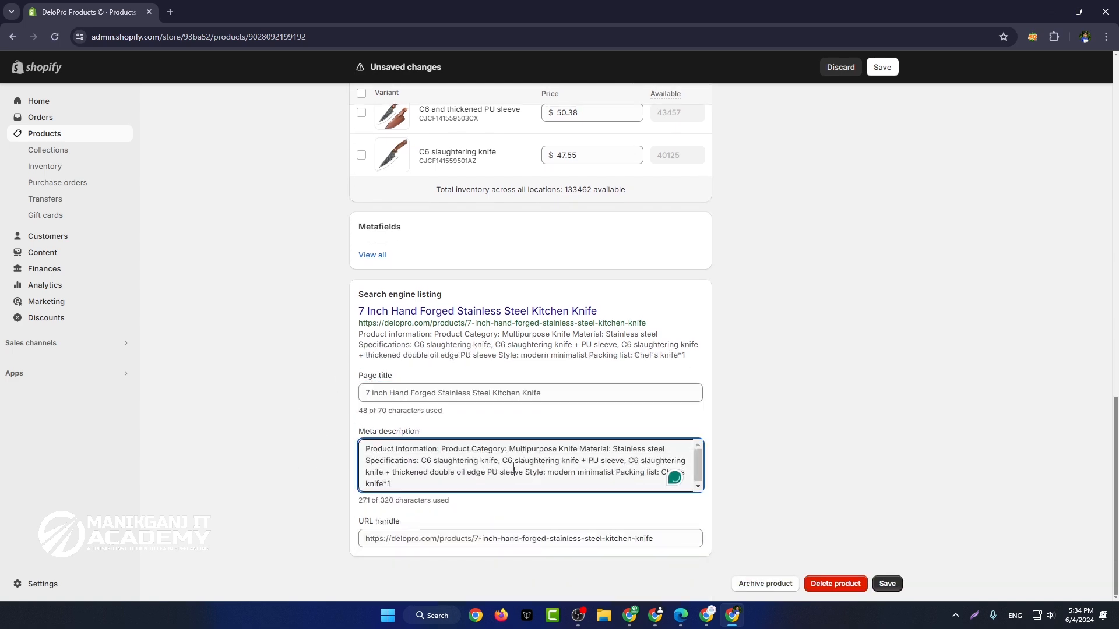
pyautogui.scroll(2, 518, 457)
pyautogui.scroll(-2, 518, 458)
pyautogui.tripleClick(541, 460)
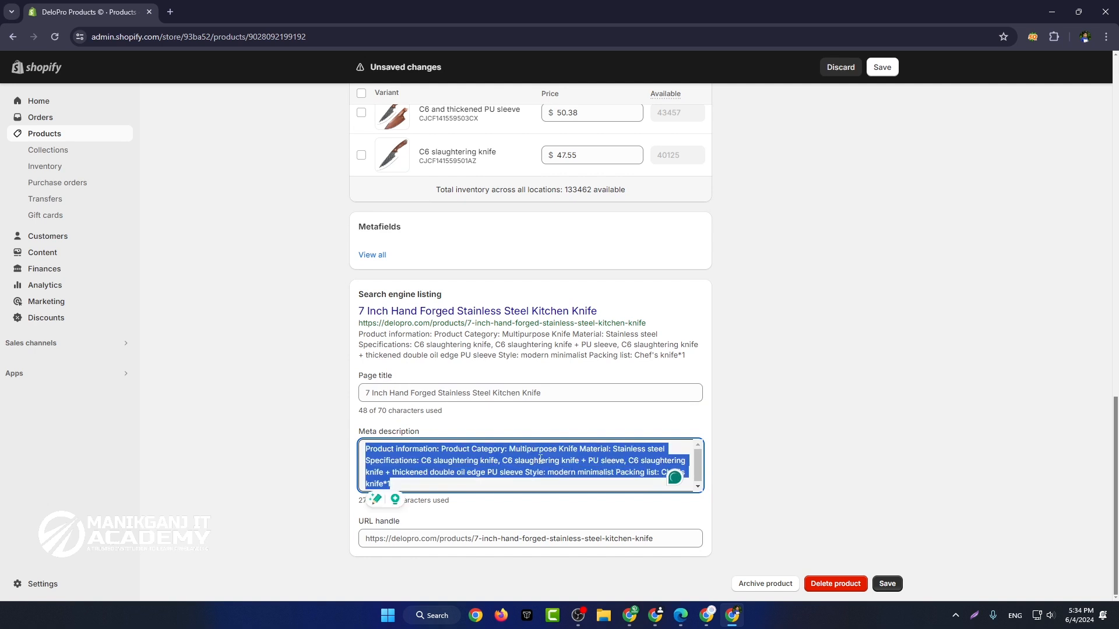
pyautogui.click(448, 461)
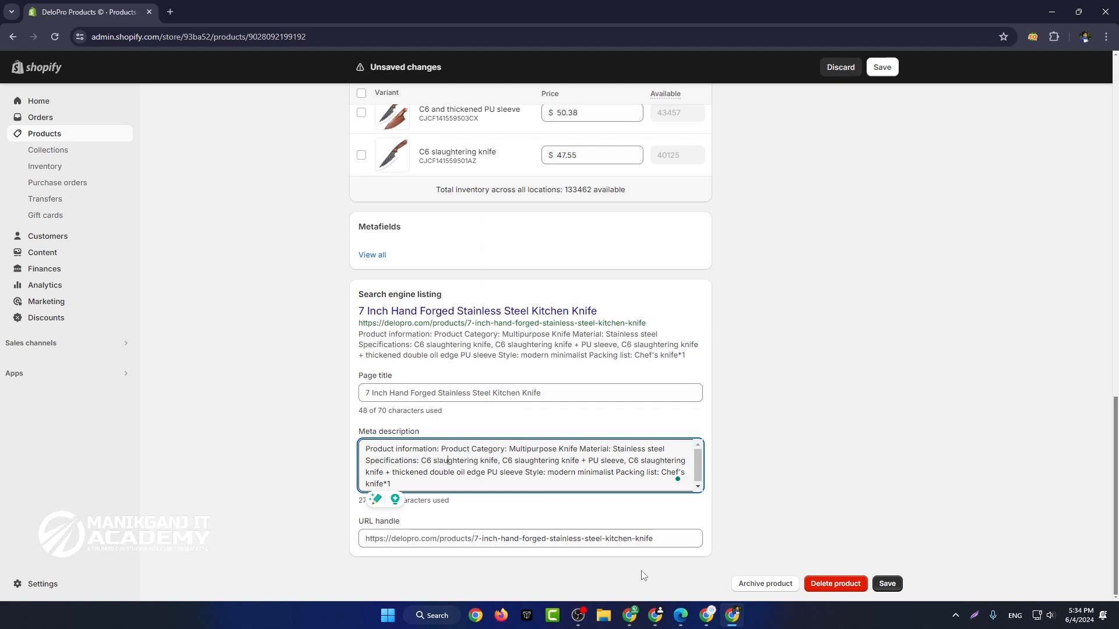
pyautogui.click(847, 538)
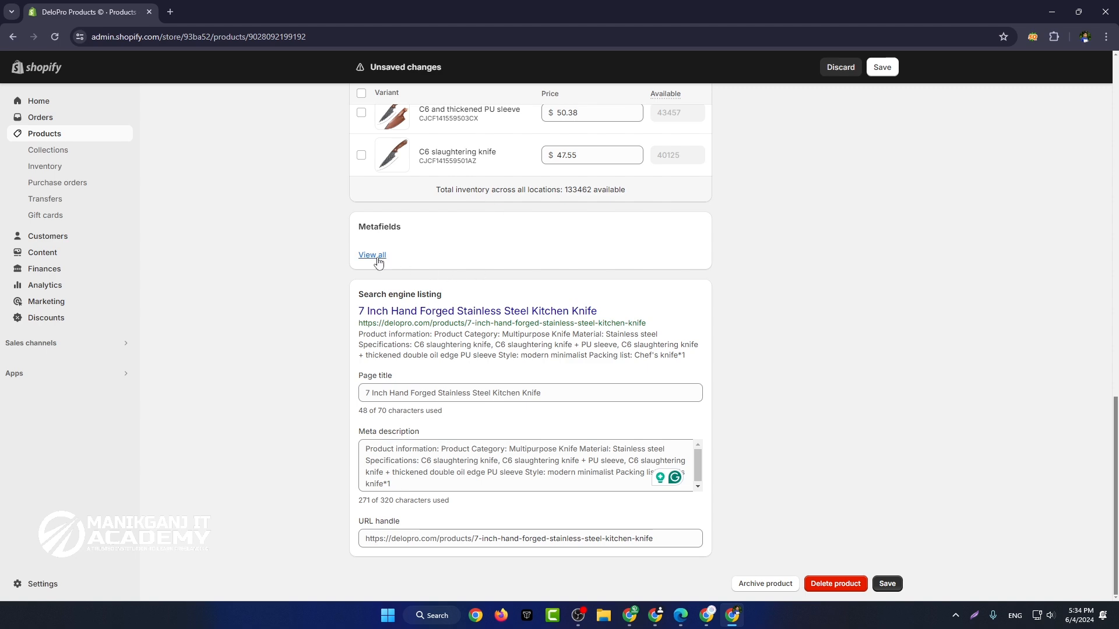
pyautogui.scroll(1, 571, 149)
pyautogui.scroll(15, 570, 149)
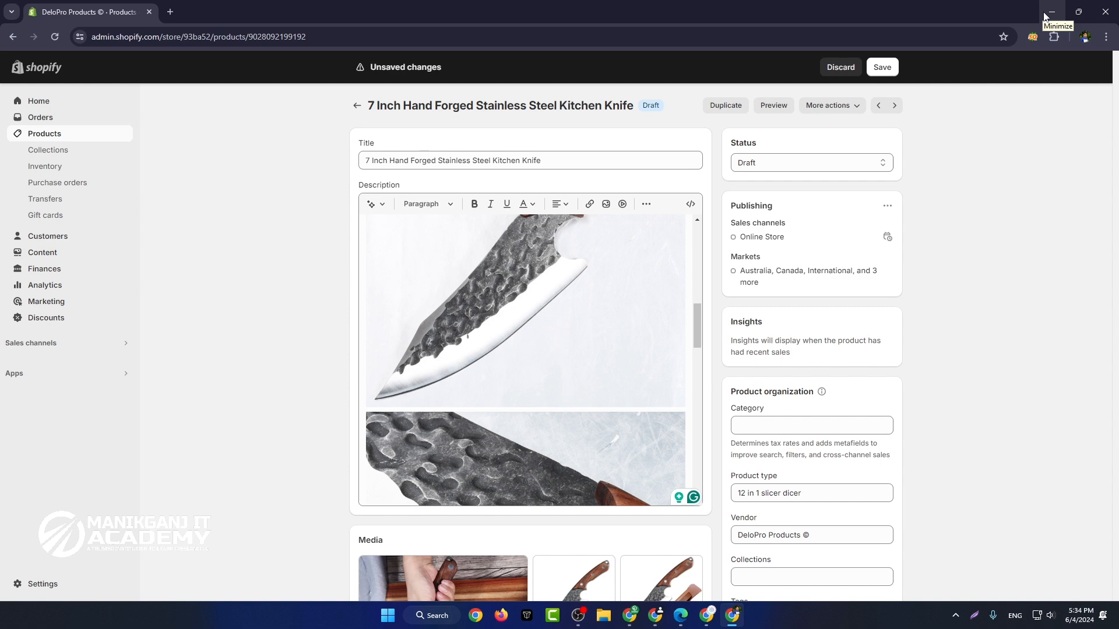
# - Review the start of the description and the full product title, along with the page's search engine listing
pyautogui.scroll(8, 497, 370)
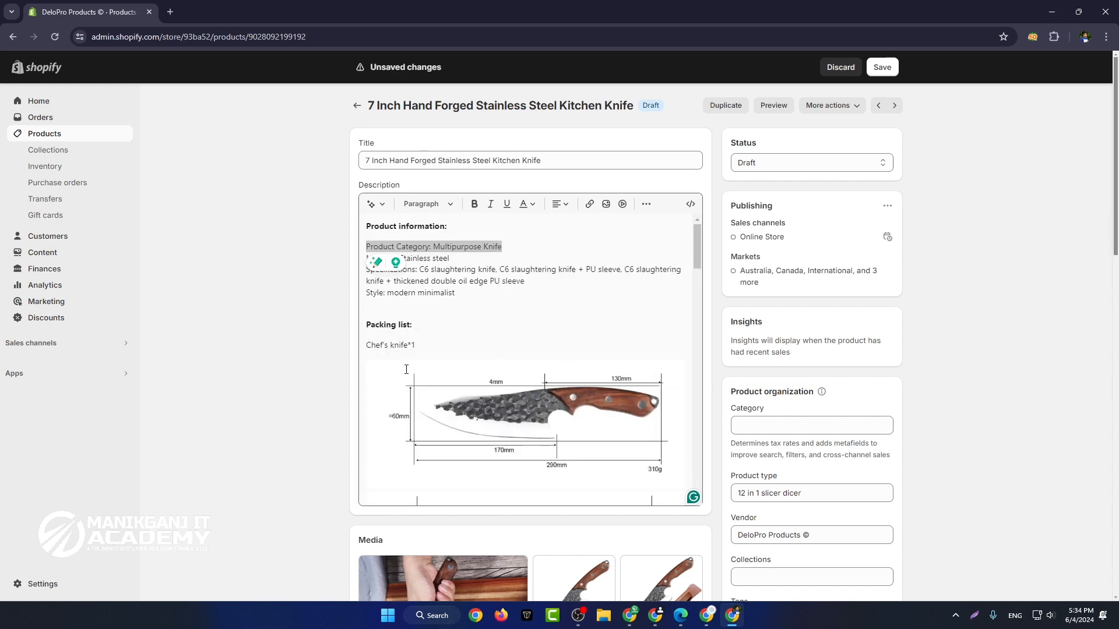
pyautogui.click(535, 272)
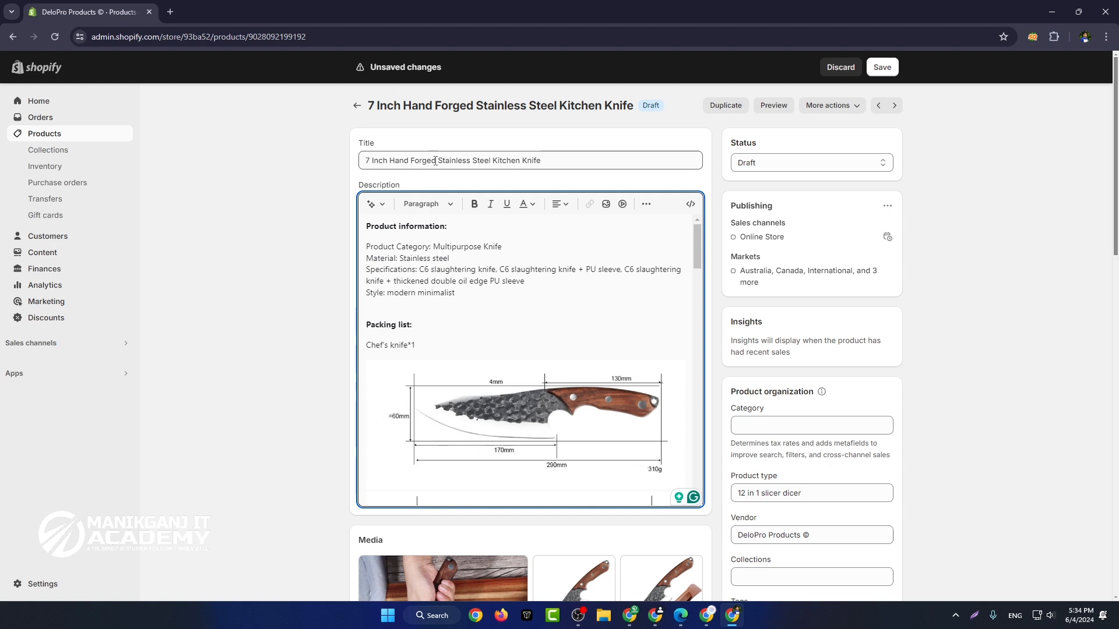
pyautogui.moveTo(583, 162); pyautogui.dragTo(243, 141)
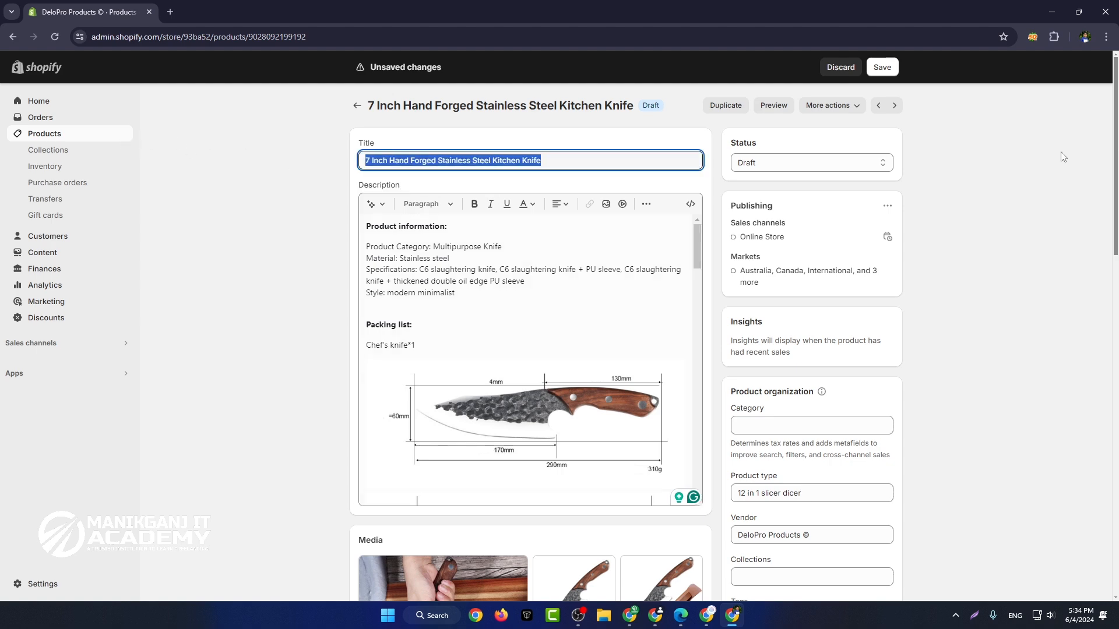
pyautogui.scroll(-15, 1061, 200)
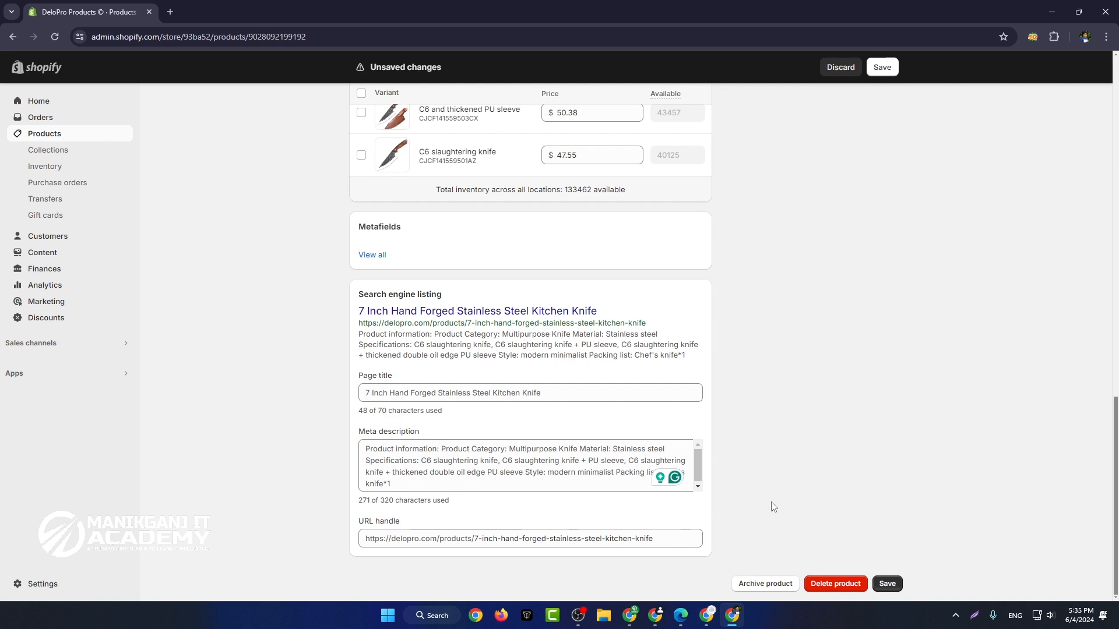
pyautogui.scroll(16, 774, 507)
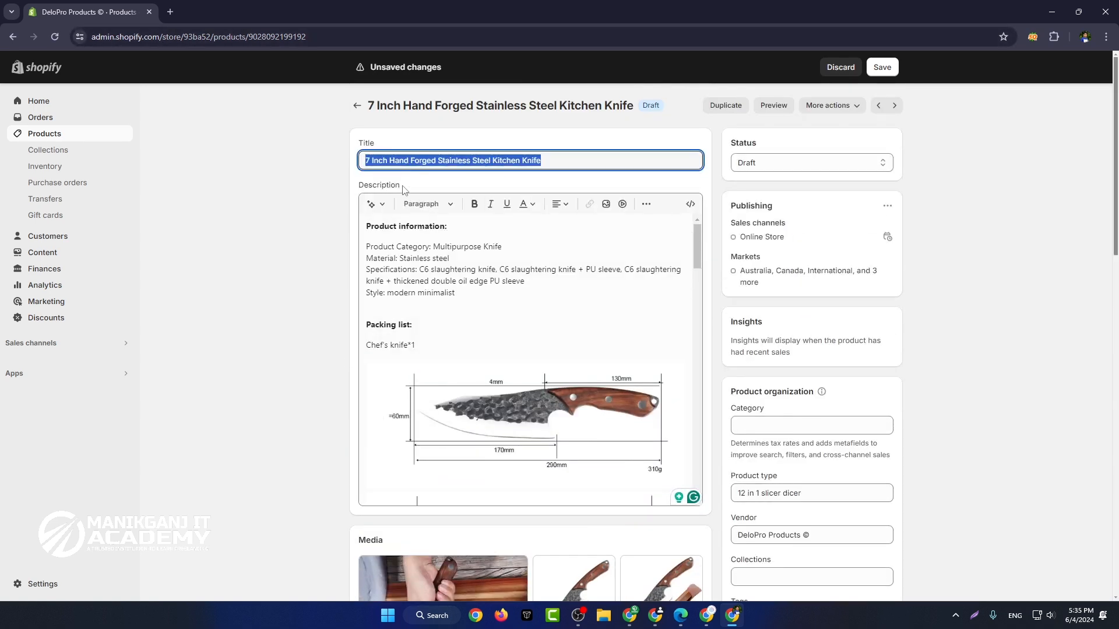
# - Look through the description's images and view the image insertion and file upload options, closing both without adding an image
pyautogui.scroll(-10, 474, 343)
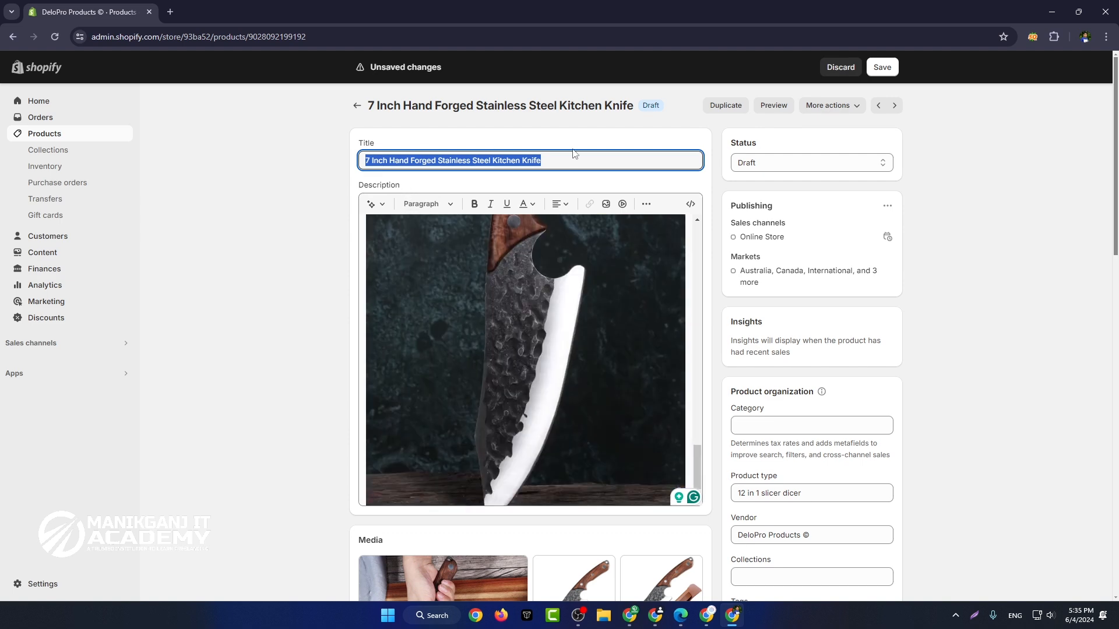
pyautogui.scroll(3, 566, 313)
pyautogui.scroll(8, 566, 312)
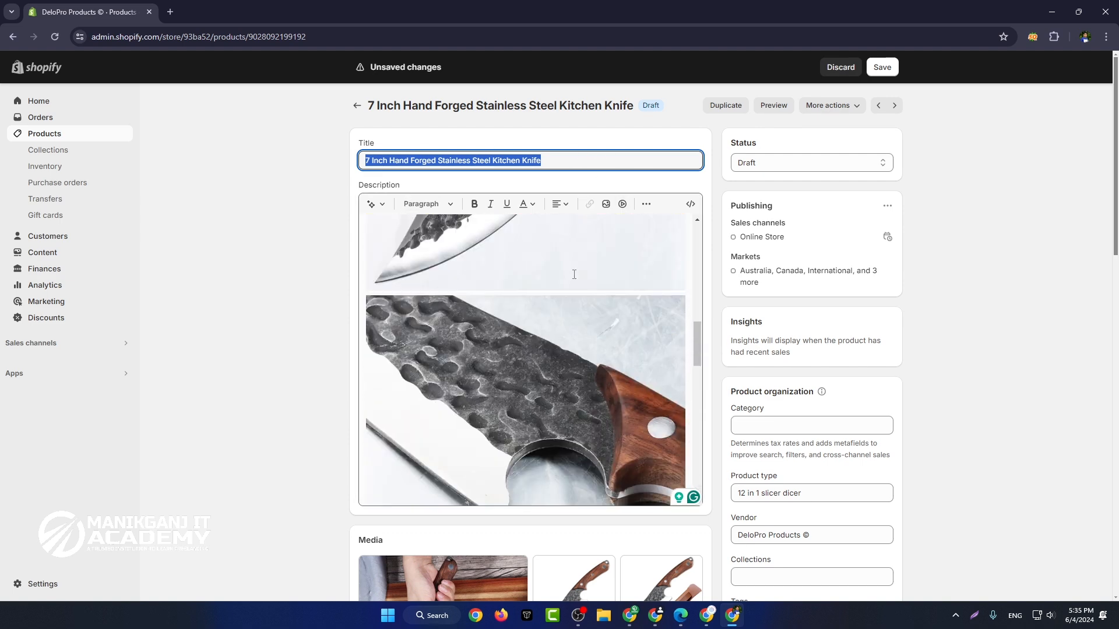
pyautogui.click(606, 203)
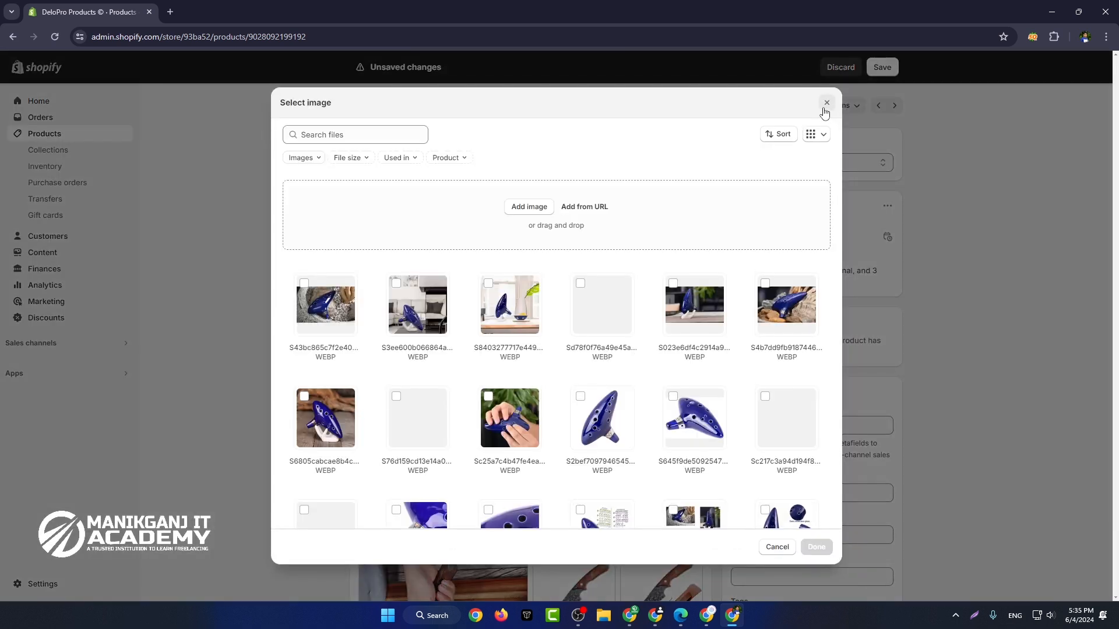
pyautogui.click(533, 209)
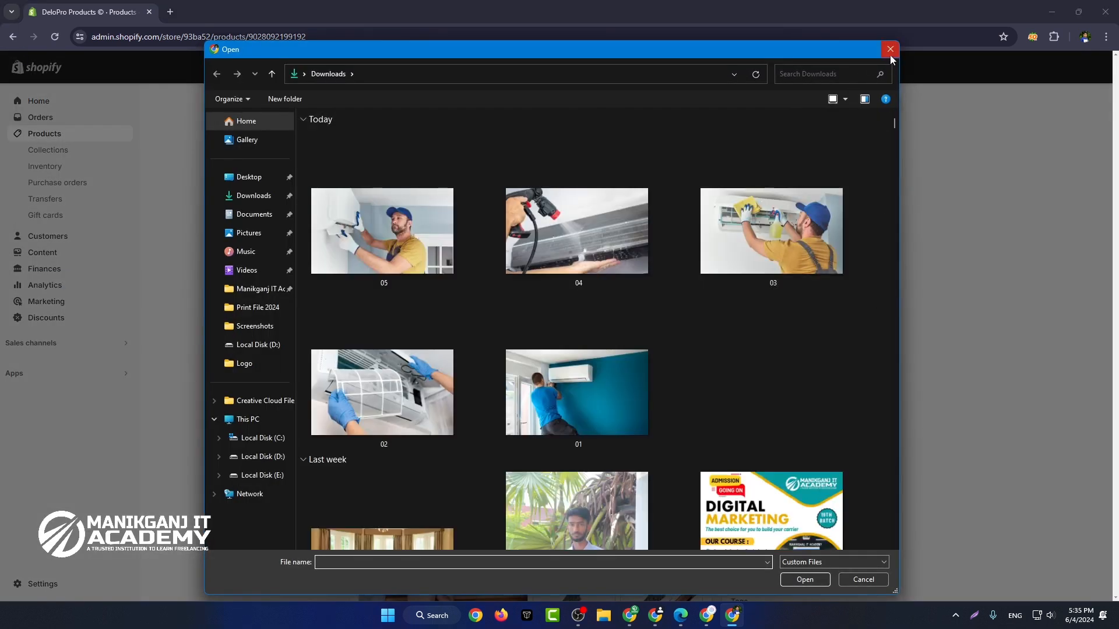
pyautogui.click(889, 50)
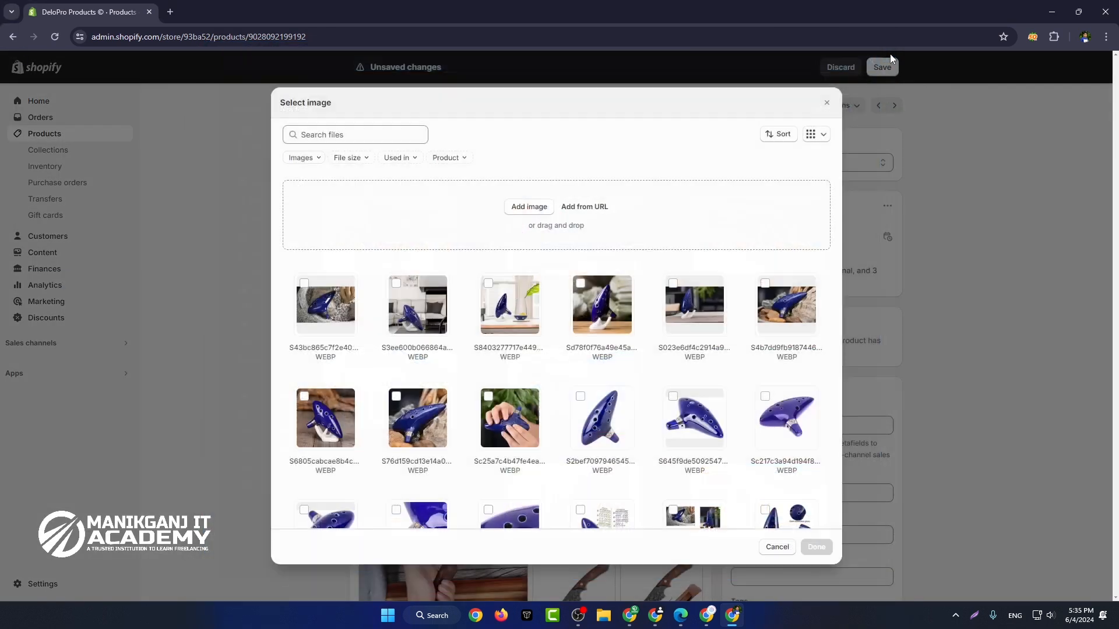
pyautogui.click(826, 104)
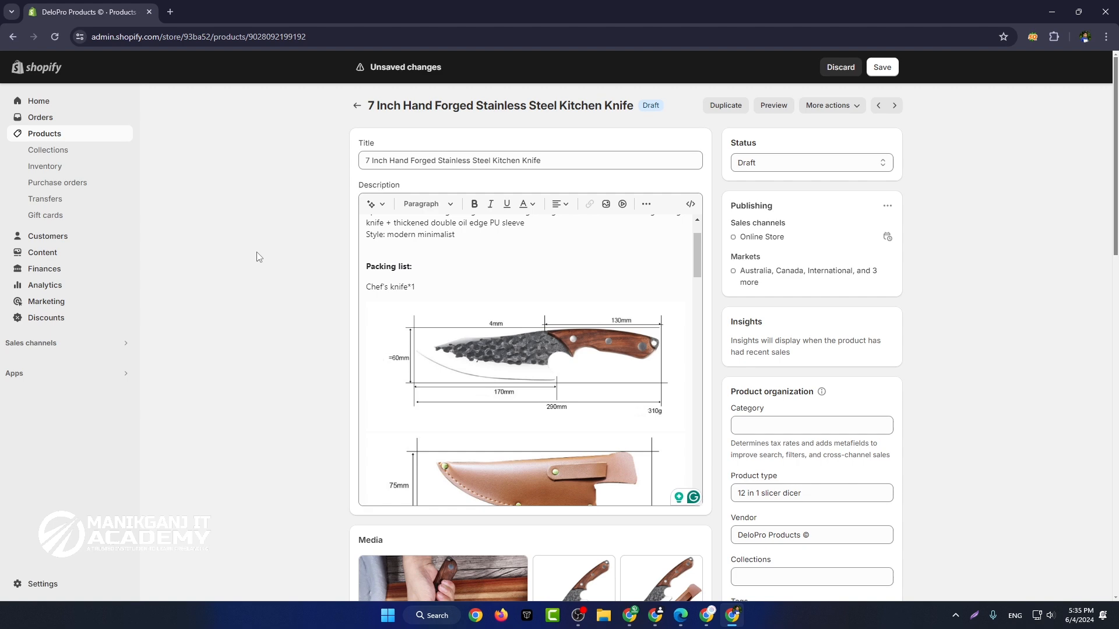
# - Look over the product page once more and return to the full product list, discarding the unsaved changes
pyautogui.scroll(-15, 582, 291)
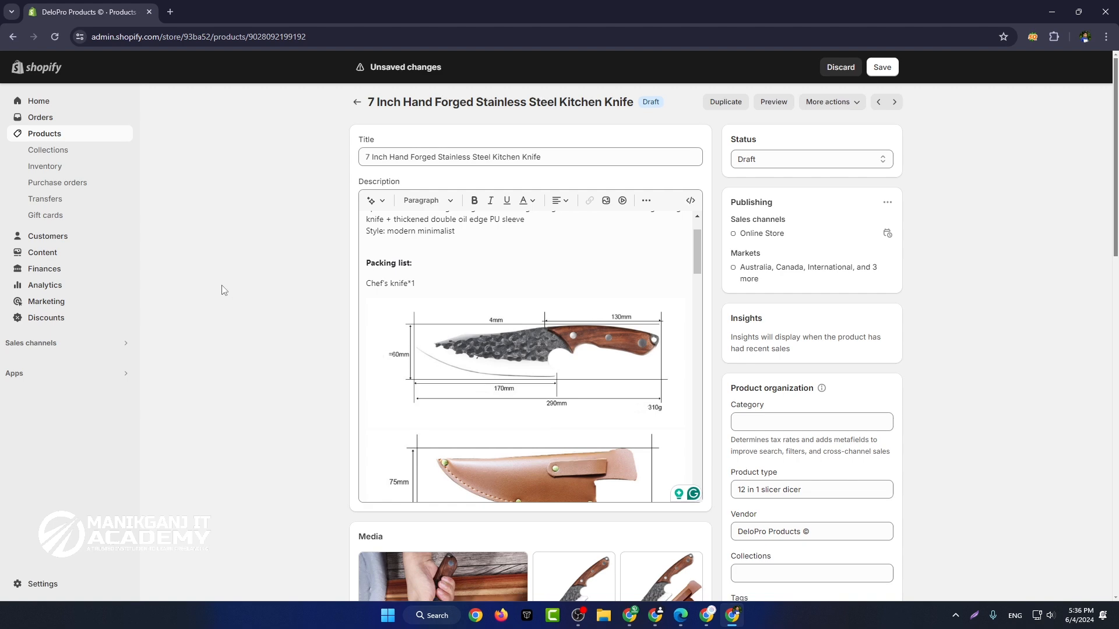
pyautogui.scroll(-1, 384, 438)
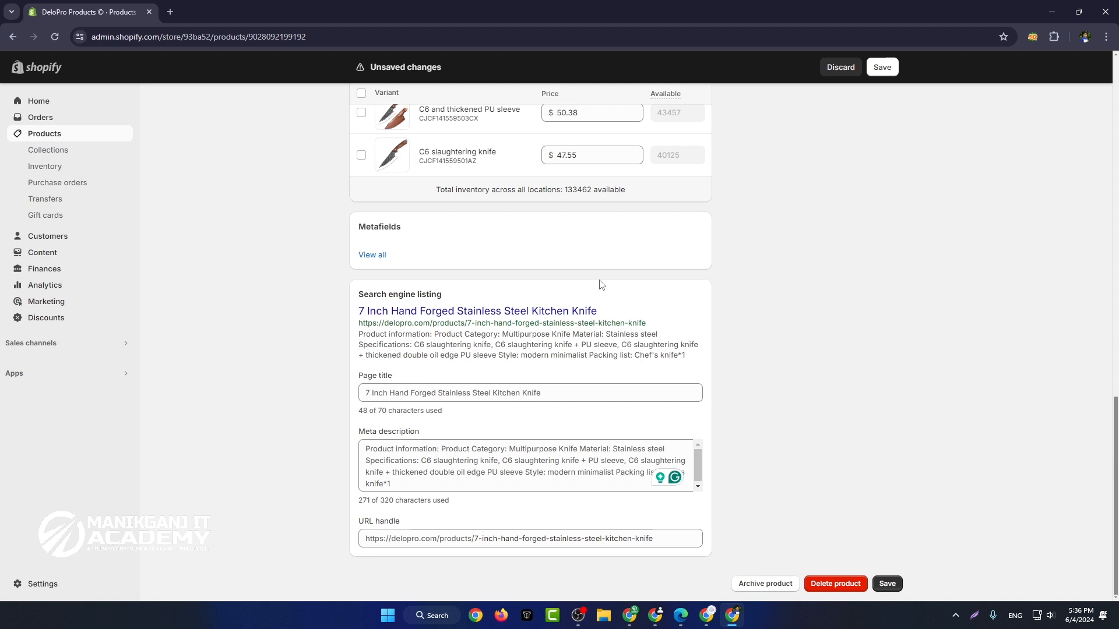
pyautogui.scroll(10, 603, 283)
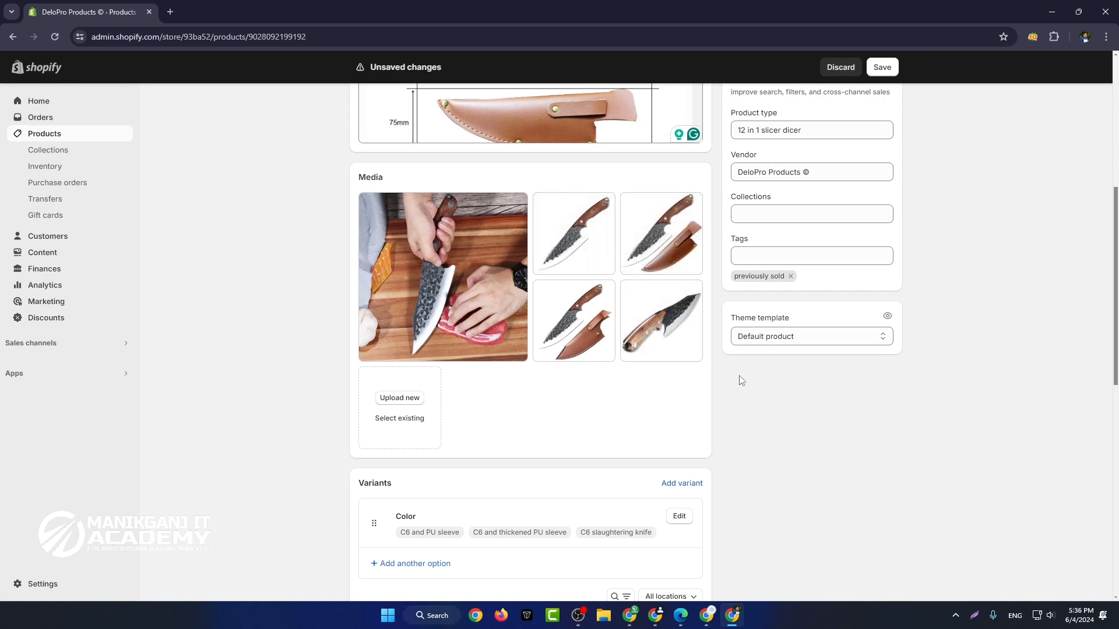
pyautogui.scroll(5, 741, 383)
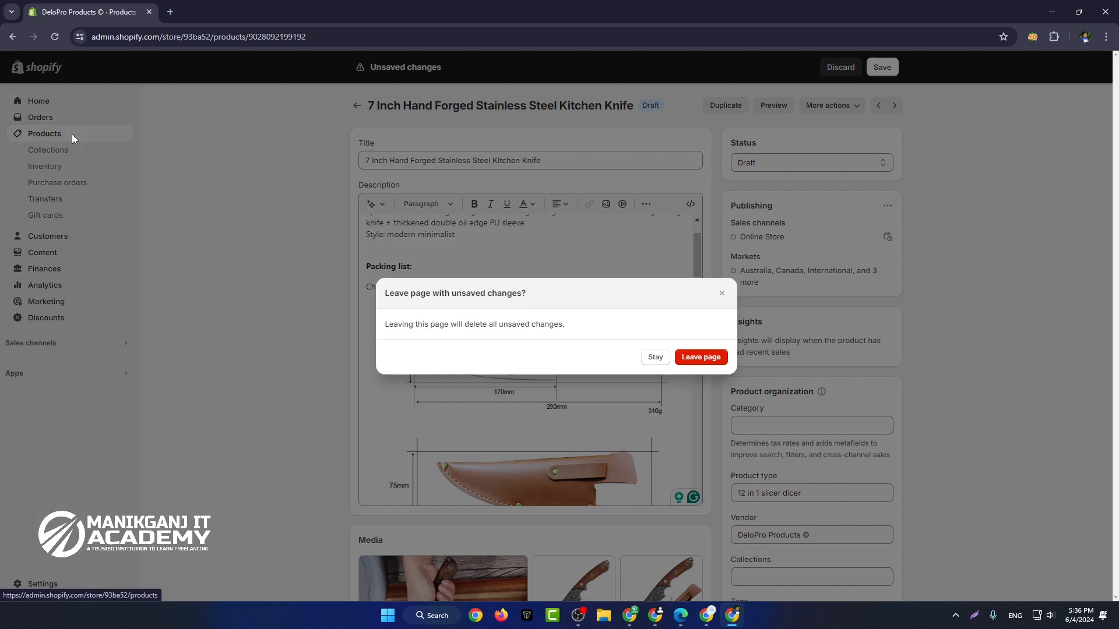
pyautogui.click(71, 135)
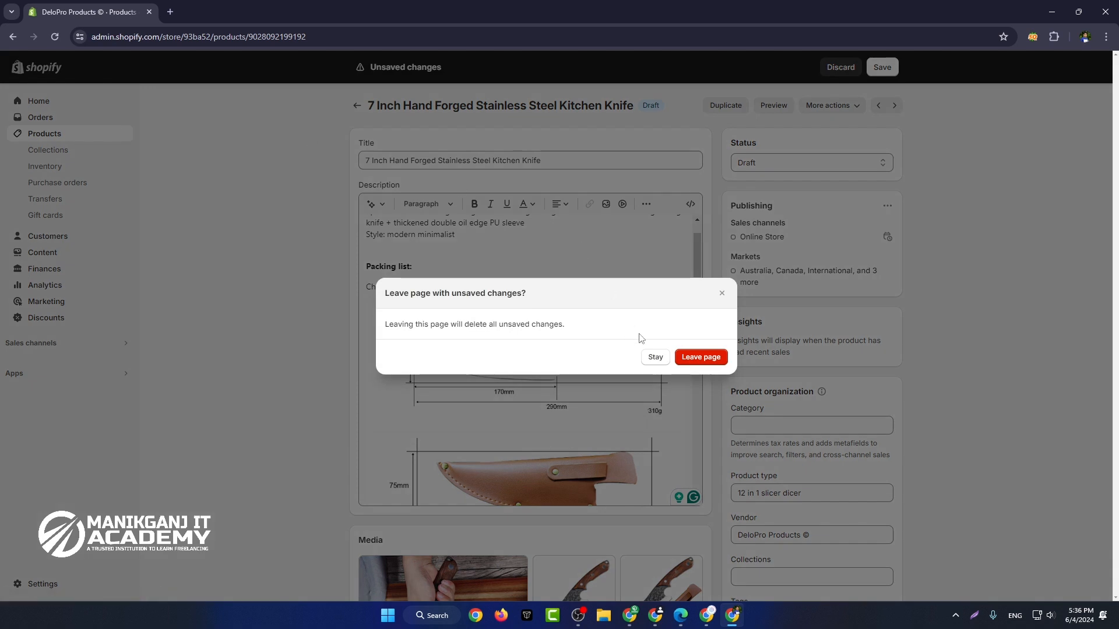
pyautogui.click(687, 360)
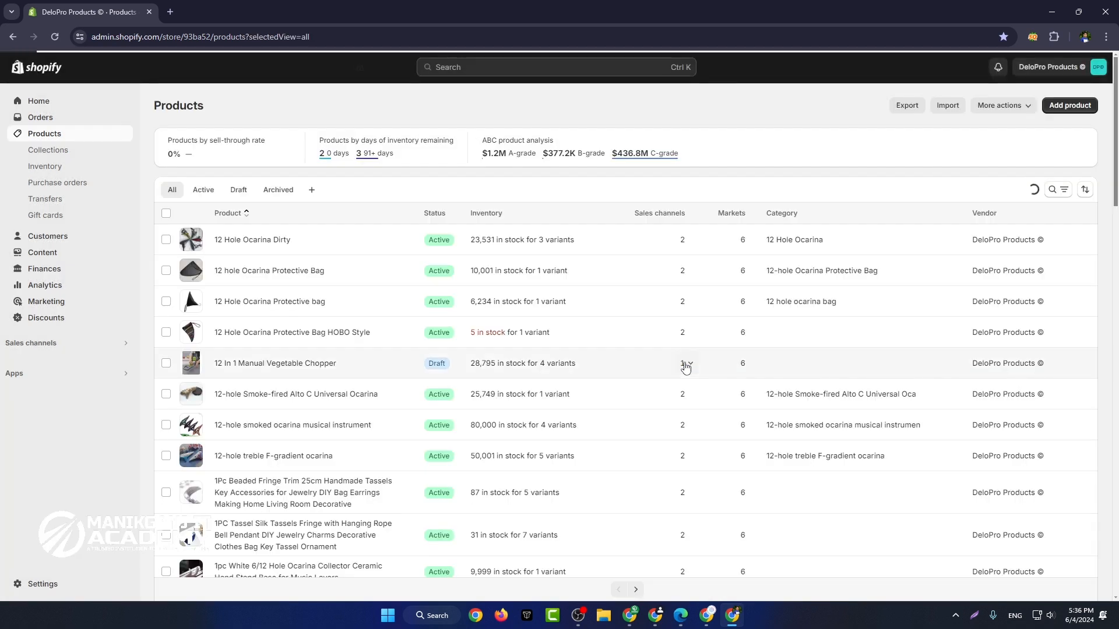